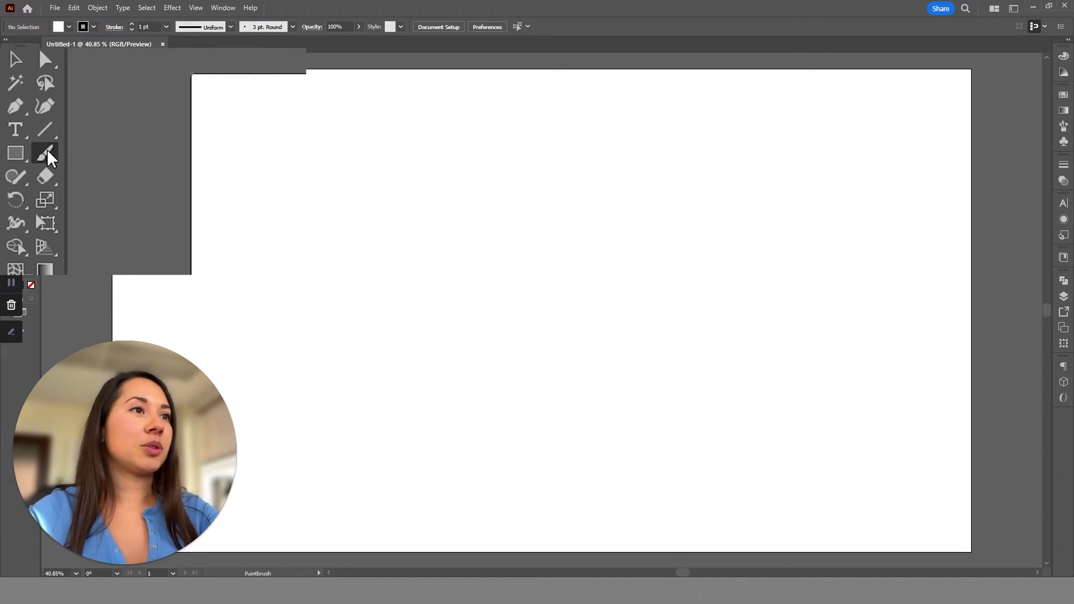
Accept the Paintbrush options with Smooth fidelity, Keep Selected, and Edit Selected Paths enabled within 15 pixels.
{"action": "double_click", "coordinate": [46, 150]}
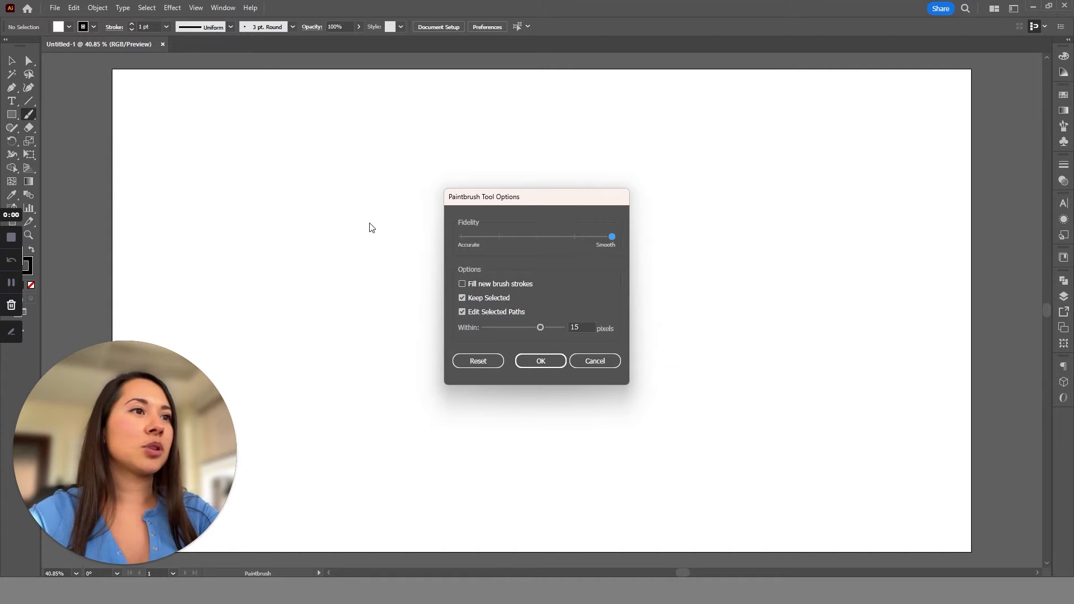
{"action": "left_click", "coordinate": [540, 361]}
Draw a thin looping test stroke and wavy strokes with the Paintbrush, undoing each one.
{"action": "mouse_move", "coordinate": [488, 215]}
{"action": "left_mouse_down"}
{"action": "mouse_move", "coordinate": [403, 233]}
{"action": "mouse_move", "coordinate": [610, 278]}
{"action": "left_mouse_up"}
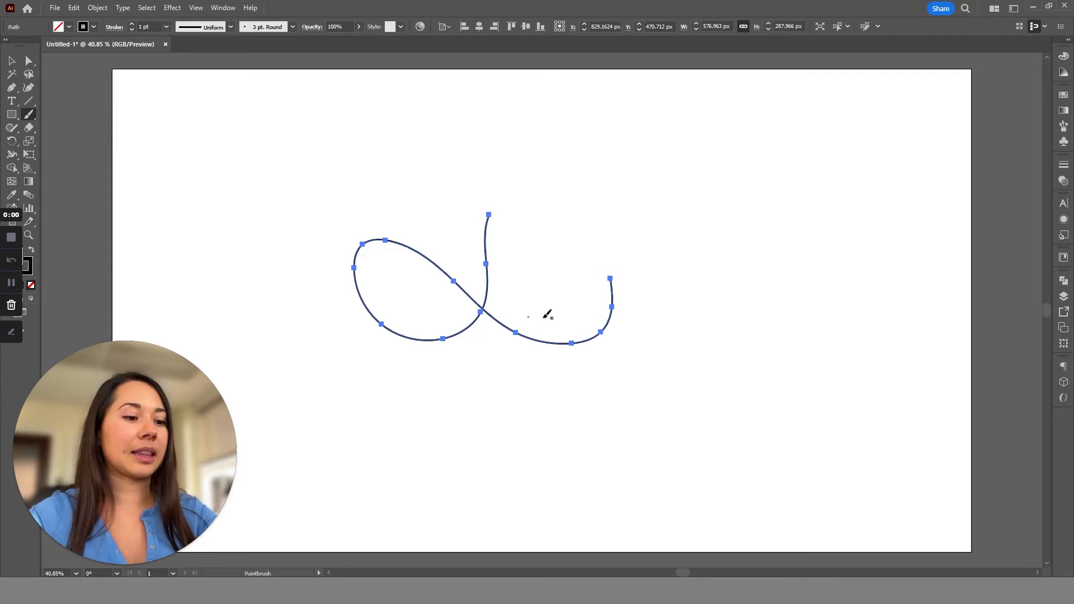
{"action": "key", "text": "ctrl"}
{"action": "key", "text": "ctrl+z"}
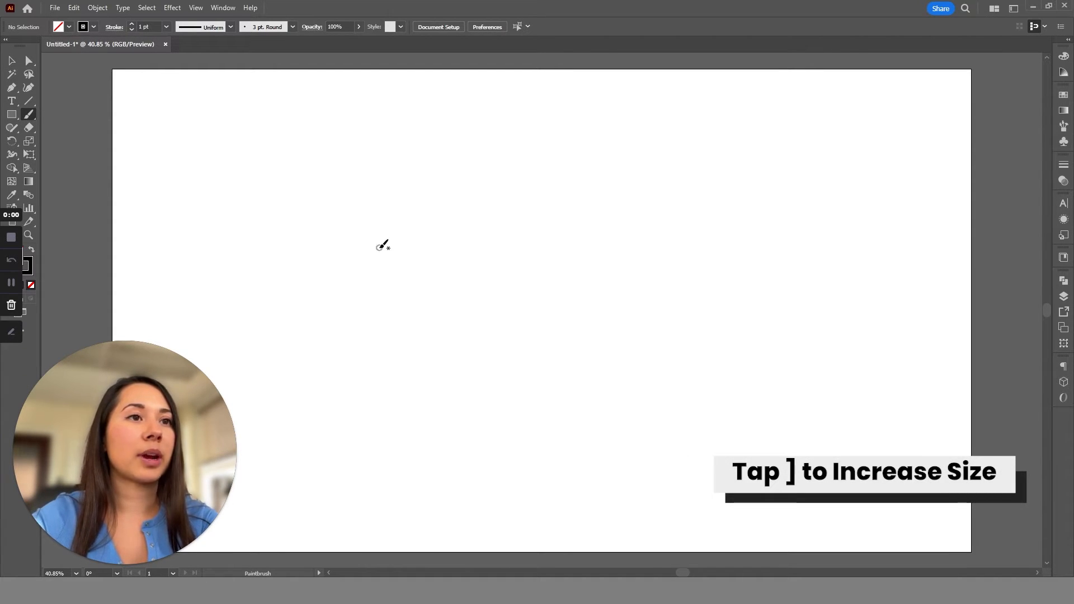
{"action": "left_click_drag", "start_coordinate": [424, 233], "coordinate": [543, 249]}
{"action": "key", "text": "ctrl+z"}
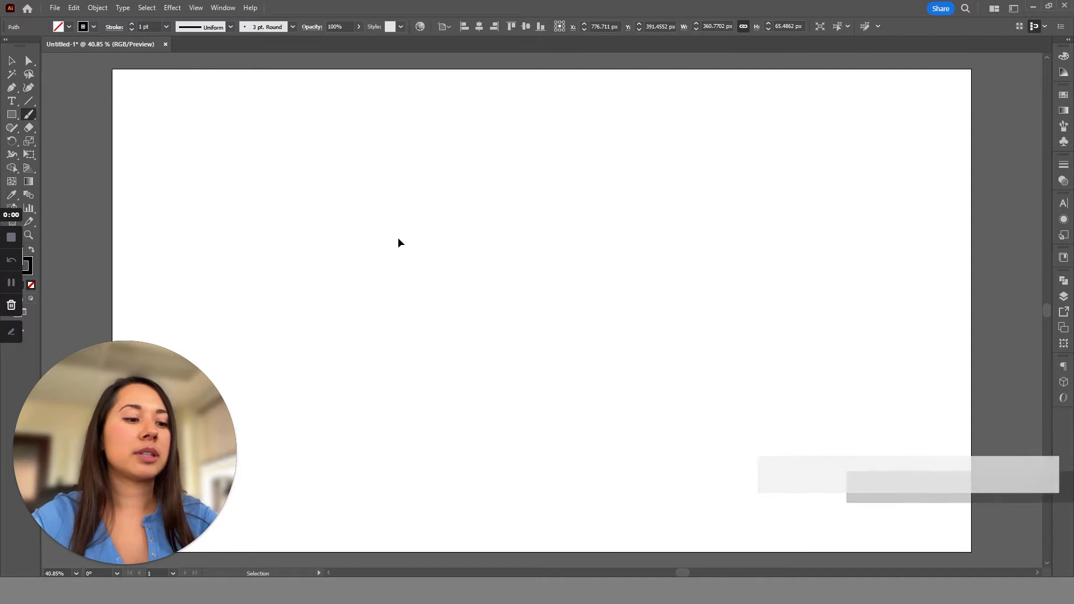
{"action": "mouse_move", "coordinate": [366, 222]}
{"action": "left_mouse_down"}
{"action": "mouse_move", "coordinate": [447, 224]}
{"action": "mouse_move", "coordinate": [532, 274]}
{"action": "mouse_move", "coordinate": [594, 283]}
{"action": "left_mouse_up"}
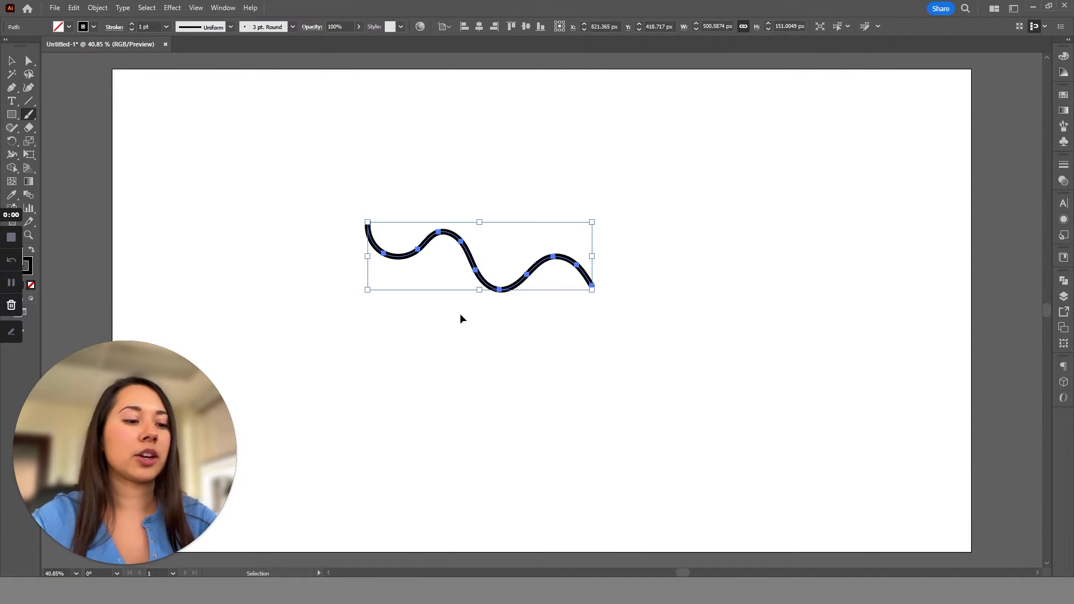
{"action": "key", "text": "ctrl+z"}
Review the Paintbrush options at Smooth fidelity, draw two more wavy test strokes and undo them.
{"action": "double_click", "coordinate": [23, 117]}
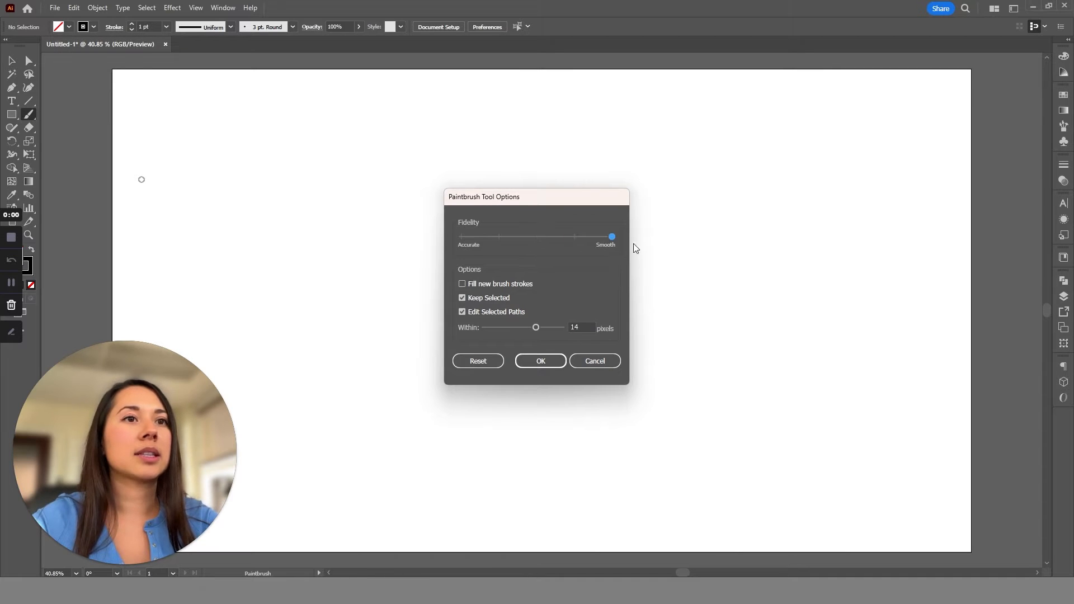
{"action": "key", "text": "Return"}
{"action": "mouse_move", "coordinate": [403, 227]}
{"action": "left_mouse_down"}
{"action": "mouse_move", "coordinate": [442, 261]}
{"action": "mouse_move", "coordinate": [604, 235]}
{"action": "left_mouse_up"}
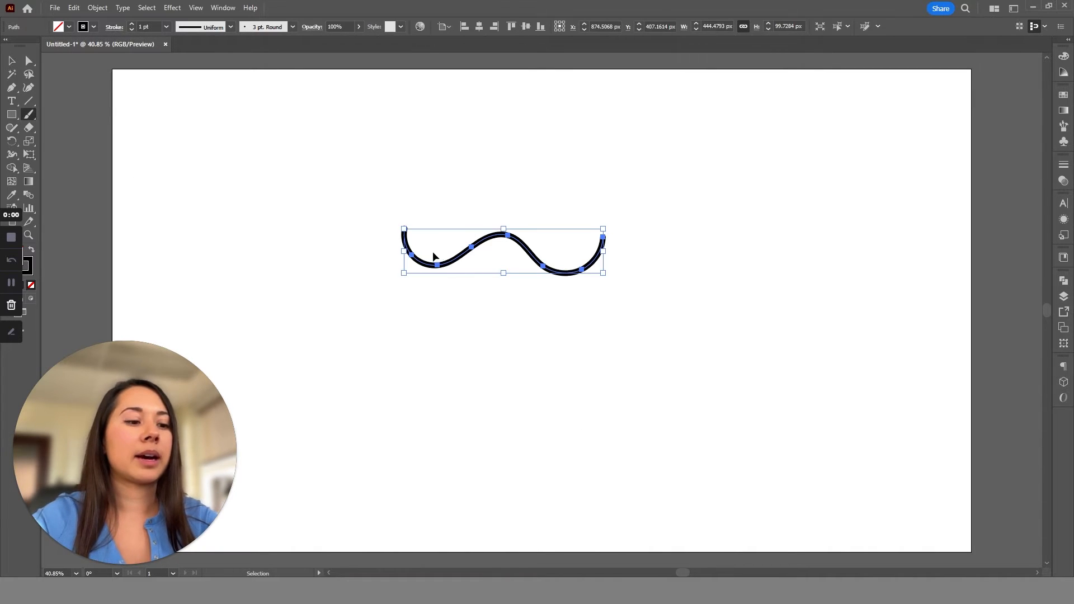
{"action": "key", "text": "ctrl+z"}
{"action": "mouse_move", "coordinate": [378, 230]}
{"action": "left_mouse_down"}
{"action": "mouse_move", "coordinate": [449, 238]}
{"action": "mouse_move", "coordinate": [550, 284]}
{"action": "mouse_move", "coordinate": [621, 264]}
{"action": "left_mouse_up"}
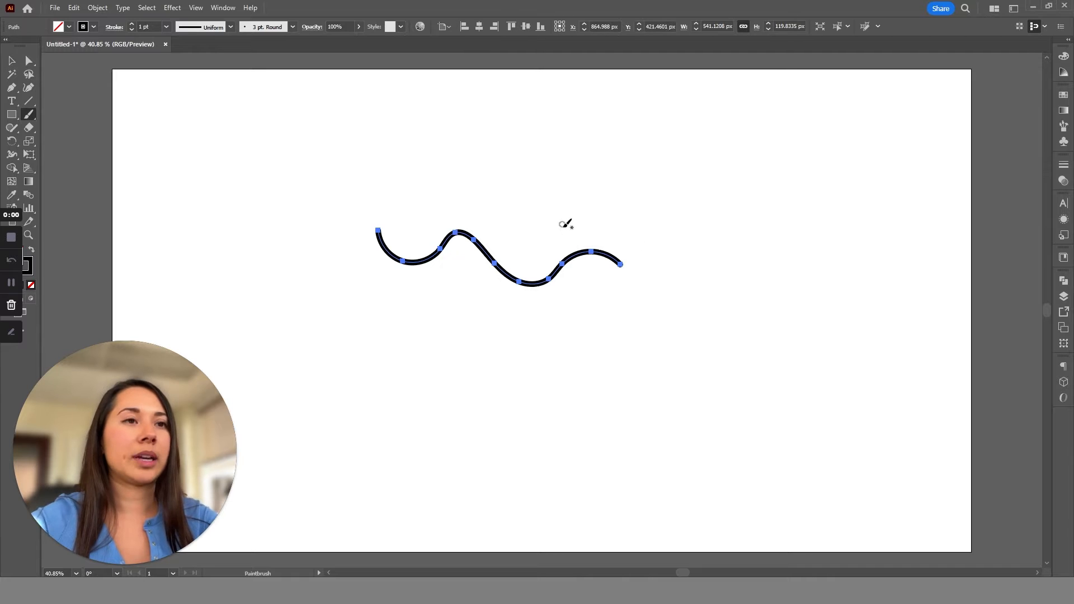
{"action": "key", "text": "ctrl+z"}
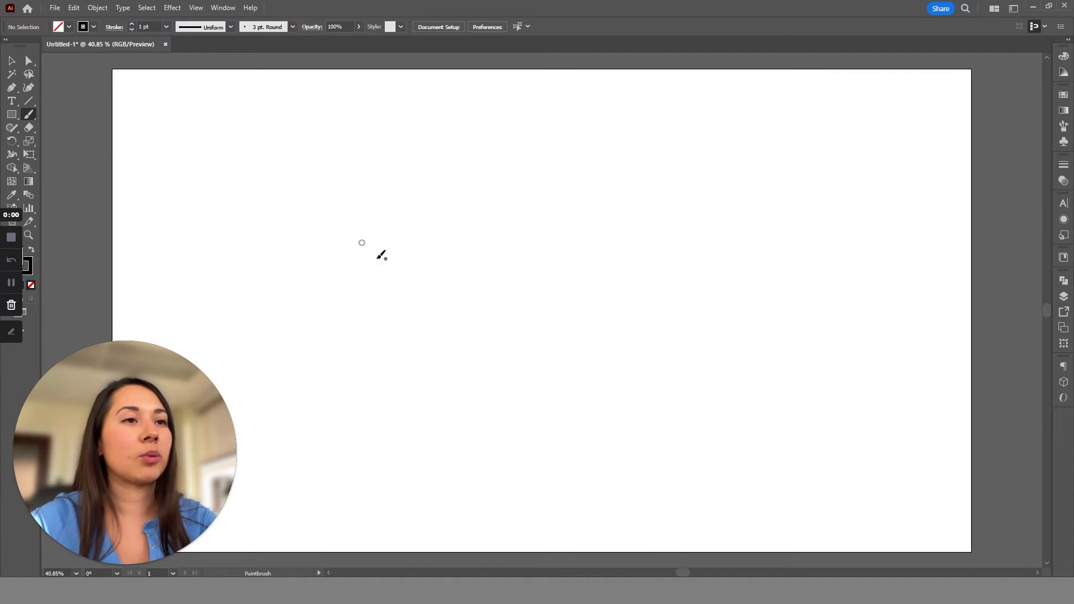
Try three versions of a looping capital L with the Paintbrush and undo each one.
{"action": "mouse_move", "coordinate": [328, 302]}
{"action": "left_mouse_down"}
{"action": "mouse_move", "coordinate": [443, 289]}
{"action": "mouse_move", "coordinate": [465, 208]}
{"action": "mouse_move", "coordinate": [424, 249]}
{"action": "mouse_move", "coordinate": [356, 390]}
{"action": "mouse_move", "coordinate": [318, 343]}
{"action": "mouse_move", "coordinate": [397, 379]}
{"action": "mouse_move", "coordinate": [466, 362]}
{"action": "left_mouse_up"}
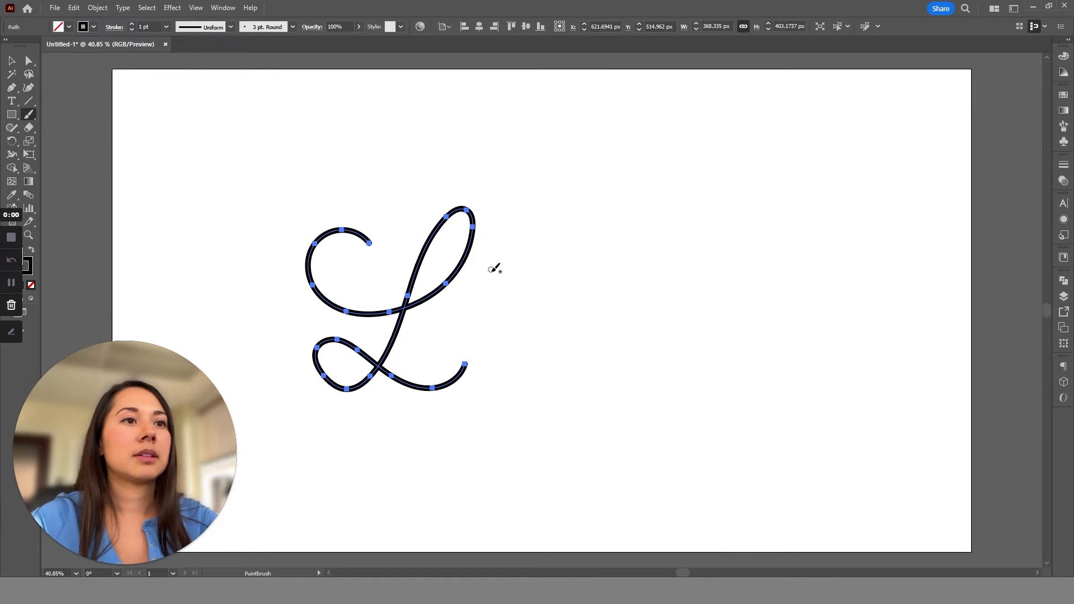
{"action": "key", "text": "ctrl+z"}
{"action": "mouse_move", "coordinate": [370, 249]}
{"action": "left_mouse_down"}
{"action": "mouse_move", "coordinate": [363, 241]}
{"action": "mouse_move", "coordinate": [434, 280]}
{"action": "mouse_move", "coordinate": [329, 353]}
{"action": "mouse_move", "coordinate": [440, 347]}
{"action": "left_mouse_up"}
{"action": "key", "text": "ctrl+z"}
{"action": "mouse_move", "coordinate": [342, 232]}
{"action": "left_mouse_down"}
{"action": "mouse_move", "coordinate": [317, 215]}
{"action": "mouse_move", "coordinate": [414, 208]}
{"action": "mouse_move", "coordinate": [300, 312]}
{"action": "mouse_move", "coordinate": [380, 339]}
{"action": "left_mouse_up"}
{"action": "key", "text": "ctrl+z"}
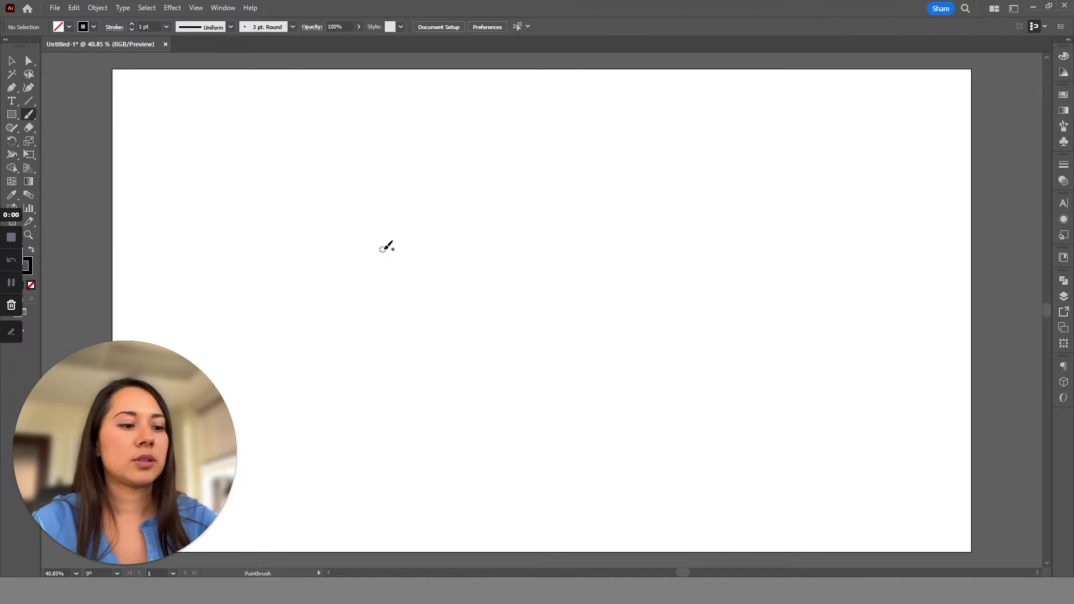
Letter a looping capital L about 405 by 430 px, followed by a joined "e" and two uncrossed t stems about 309 px wide.
{"action": "mouse_move", "coordinate": [384, 242]}
{"action": "left_mouse_down"}
{"action": "mouse_move", "coordinate": [319, 257]}
{"action": "mouse_move", "coordinate": [441, 220]}
{"action": "mouse_move", "coordinate": [335, 335]}
{"action": "mouse_move", "coordinate": [466, 370]}
{"action": "left_mouse_up"}
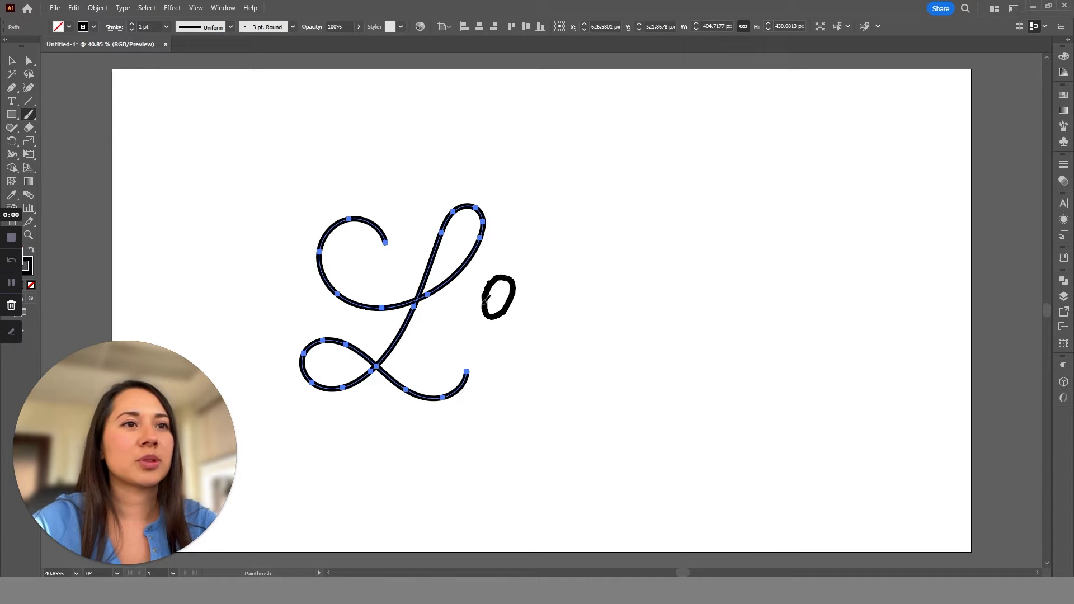
{"action": "left_click_drag", "start_coordinate": [528, 324], "coordinate": [568, 246]}
{"action": "left_click_drag", "start_coordinate": [575, 307], "coordinate": [601, 230]}
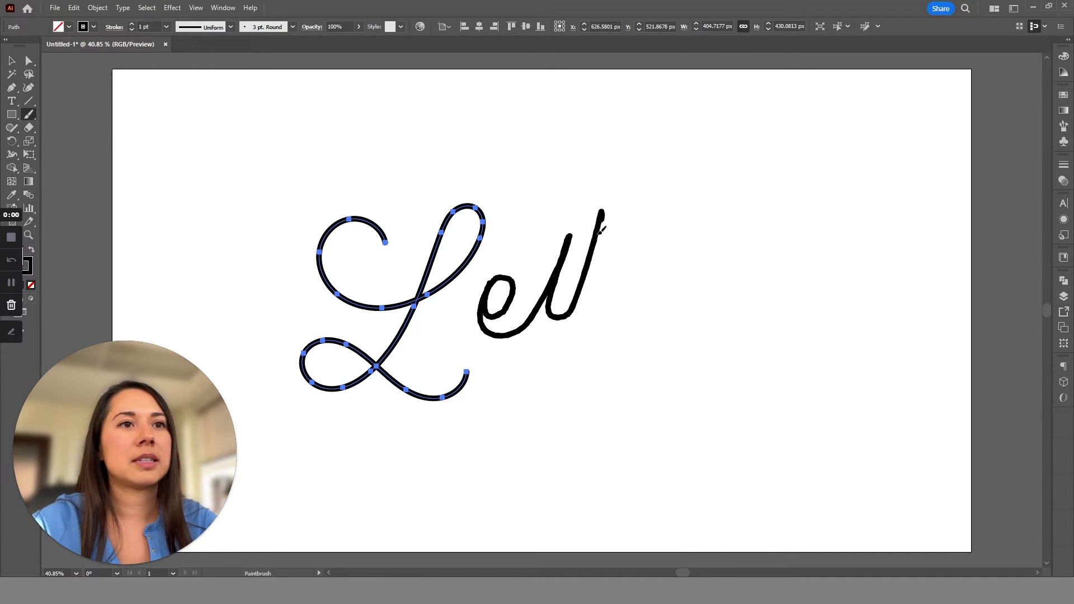
{"action": "left_click_drag", "start_coordinate": [609, 299], "coordinate": [618, 273]}
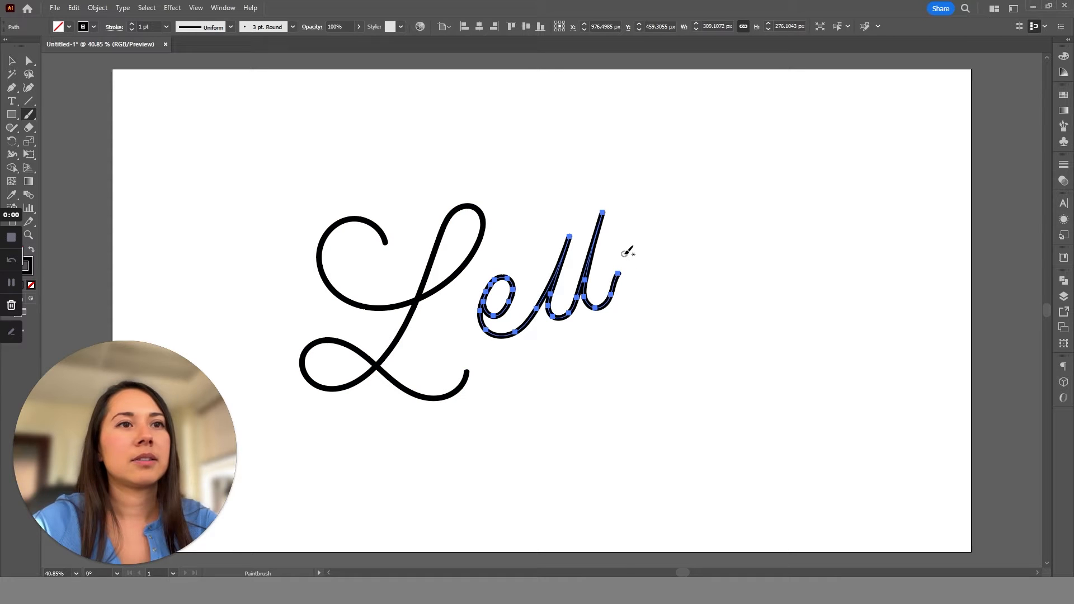
Continue the word with brush strokes for "ering", dotting the i, redoing the n's stem and ending the g in a looped tail.
{"action": "mouse_move", "coordinate": [639, 291]}
{"action": "left_mouse_down"}
{"action": "mouse_move", "coordinate": [670, 253]}
{"action": "mouse_move", "coordinate": [681, 208]}
{"action": "left_mouse_up"}
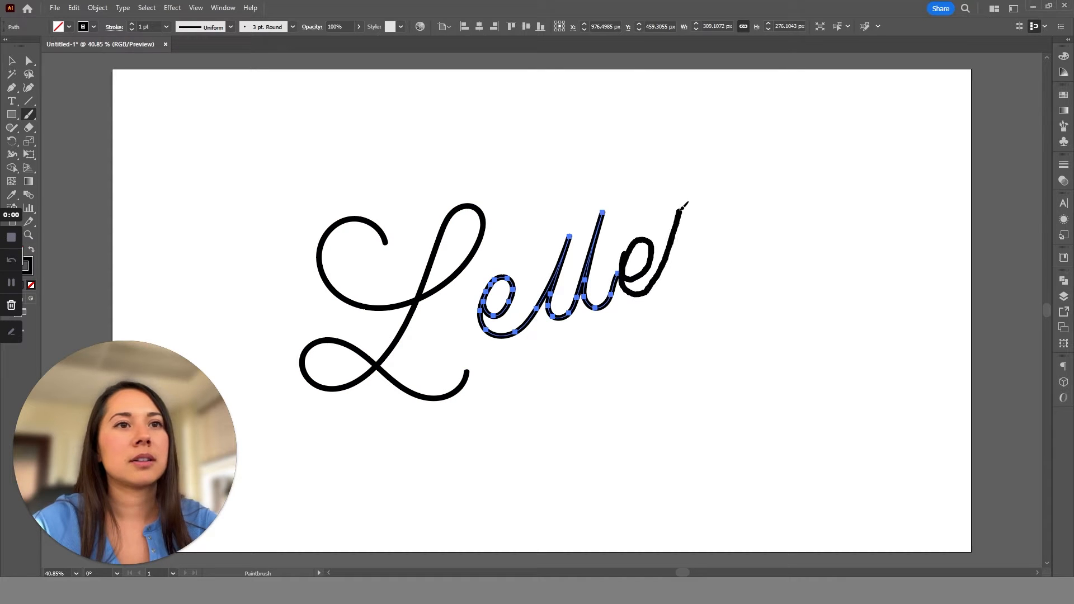
{"action": "mouse_move", "coordinate": [685, 260]}
{"action": "left_mouse_down"}
{"action": "mouse_move", "coordinate": [719, 209]}
{"action": "mouse_move", "coordinate": [712, 242]}
{"action": "mouse_move", "coordinate": [724, 271]}
{"action": "mouse_move", "coordinate": [743, 229]}
{"action": "left_mouse_up"}
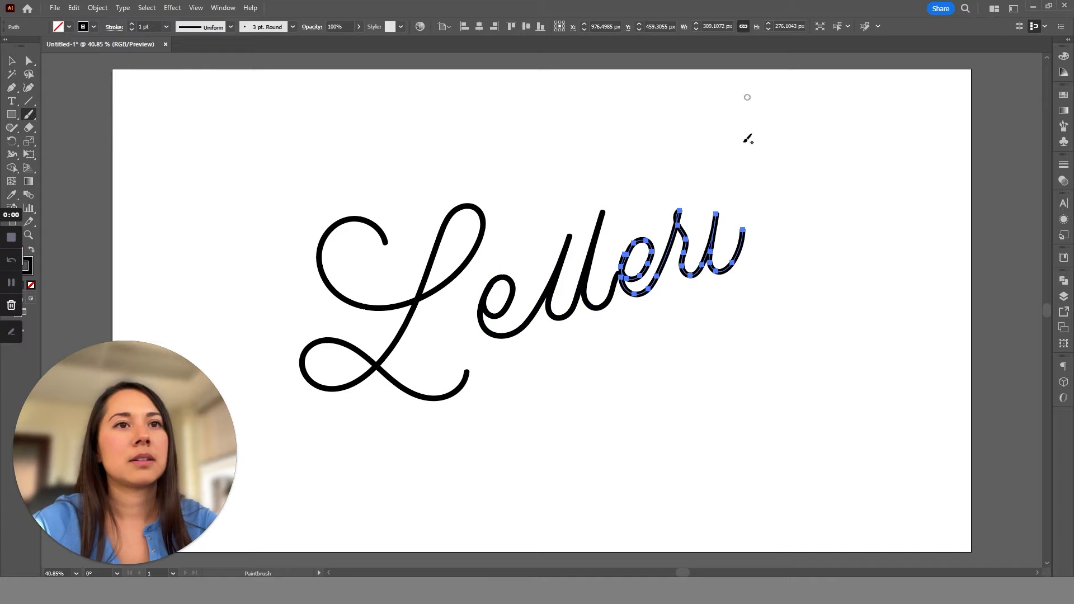
{"action": "left_click", "coordinate": [721, 193]}
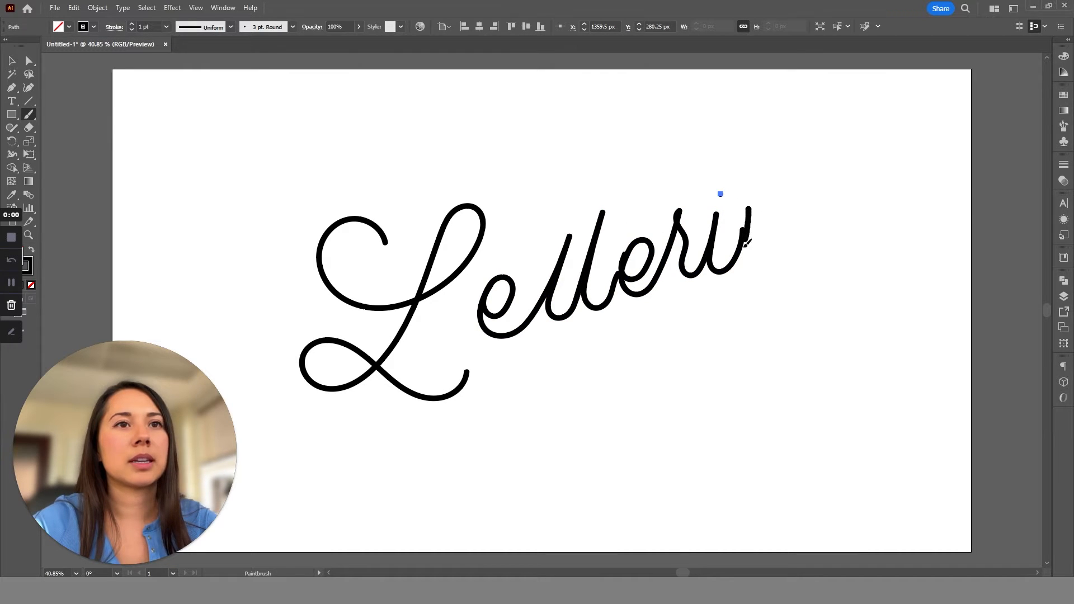
{"action": "key", "text": "ctrl+z"}
{"action": "left_click_drag", "start_coordinate": [744, 211], "coordinate": [742, 229]}
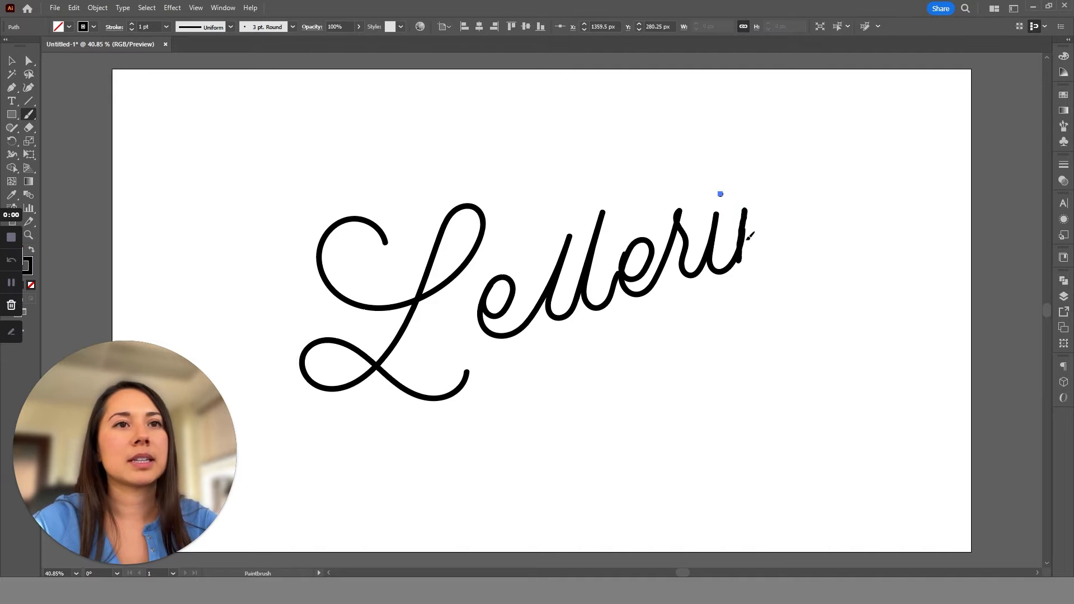
{"action": "mouse_move", "coordinate": [816, 200]}
{"action": "left_mouse_down"}
{"action": "mouse_move", "coordinate": [835, 189]}
{"action": "mouse_move", "coordinate": [819, 196]}
{"action": "mouse_move", "coordinate": [813, 230]}
{"action": "mouse_move", "coordinate": [830, 229]}
{"action": "mouse_move", "coordinate": [856, 176]}
{"action": "mouse_move", "coordinate": [849, 293]}
{"action": "mouse_move", "coordinate": [764, 285]}
{"action": "mouse_move", "coordinate": [876, 290]}
{"action": "mouse_move", "coordinate": [915, 240]}
{"action": "left_mouse_up"}
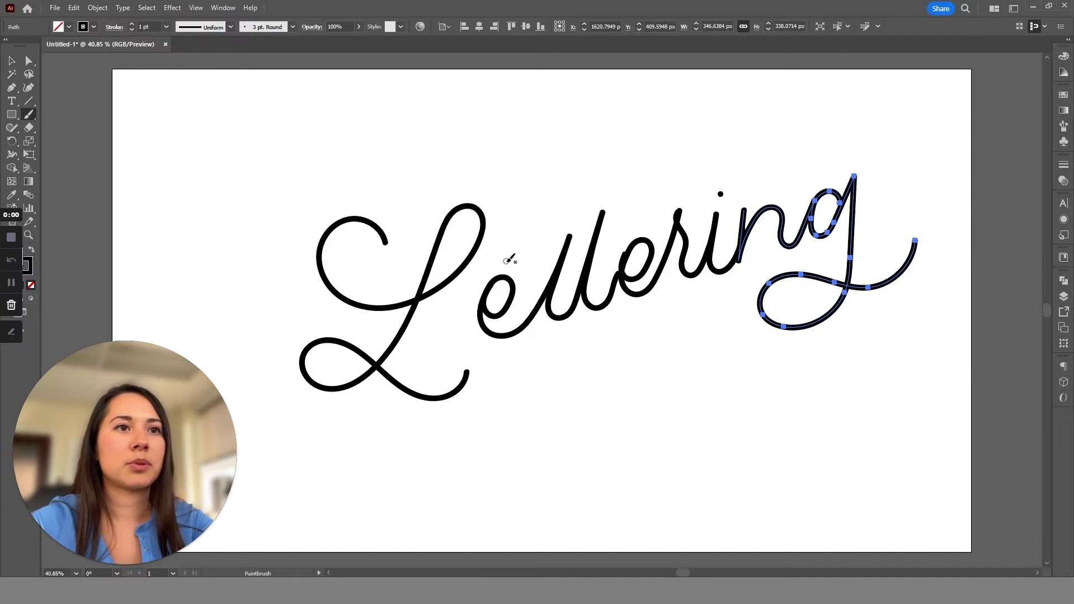
Cross both t stems with one curved crossbar that starts in a hook, undoing the earlier crossbar attempts.
{"action": "left_click_drag", "start_coordinate": [582, 263], "coordinate": [585, 263]}
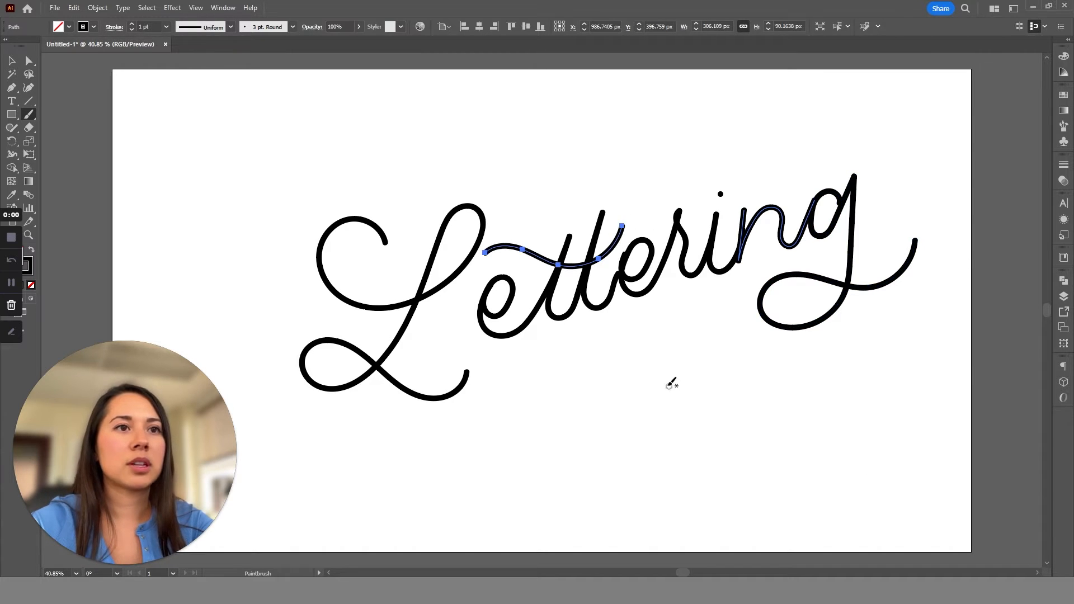
{"action": "key", "text": "ctrl+z"}
{"action": "left_click_drag", "start_coordinate": [494, 255], "coordinate": [624, 226]}
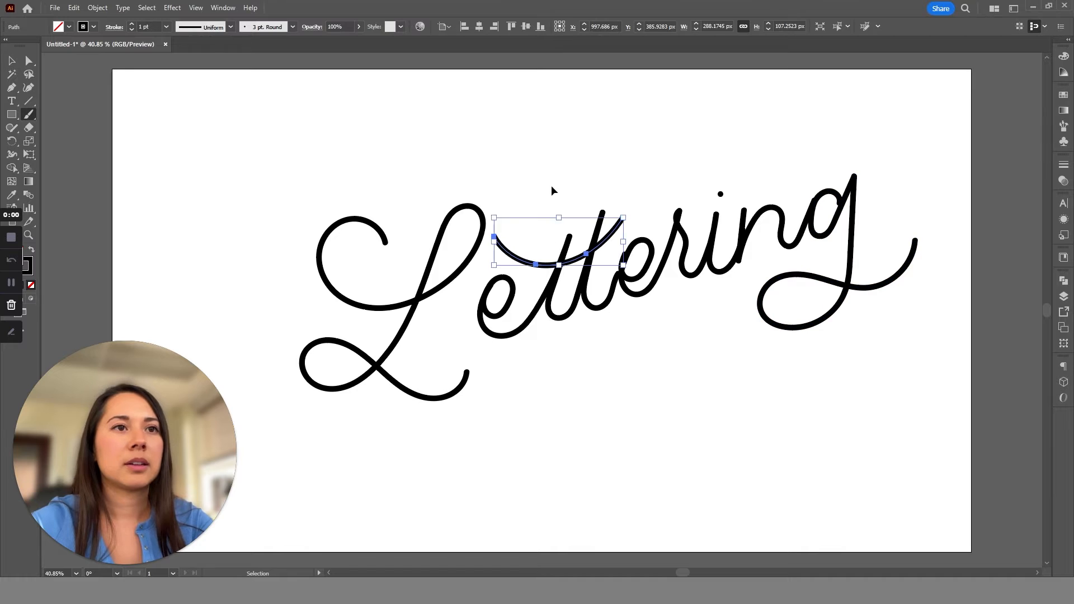
{"action": "key", "text": "ctrl+z"}
{"action": "mouse_move", "coordinate": [535, 215]}
{"action": "left_mouse_down"}
{"action": "mouse_move", "coordinate": [559, 276]}
{"action": "mouse_move", "coordinate": [640, 214]}
{"action": "left_mouse_up"}
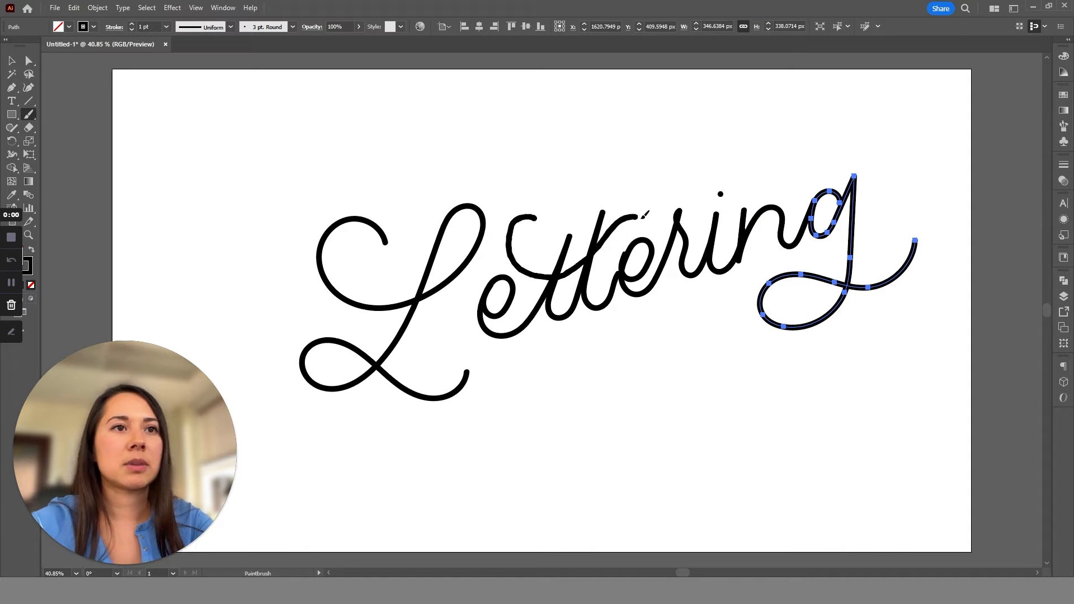
Move the lettering strokes, except the i's dot, slightly left and down on the artboard.
{"action": "key", "text": "v"}
{"action": "left_click", "coordinate": [714, 460]}
{"action": "scroll", "coordinate": [682, 430], "scroll_direction": "down", "scroll_amount": 2}
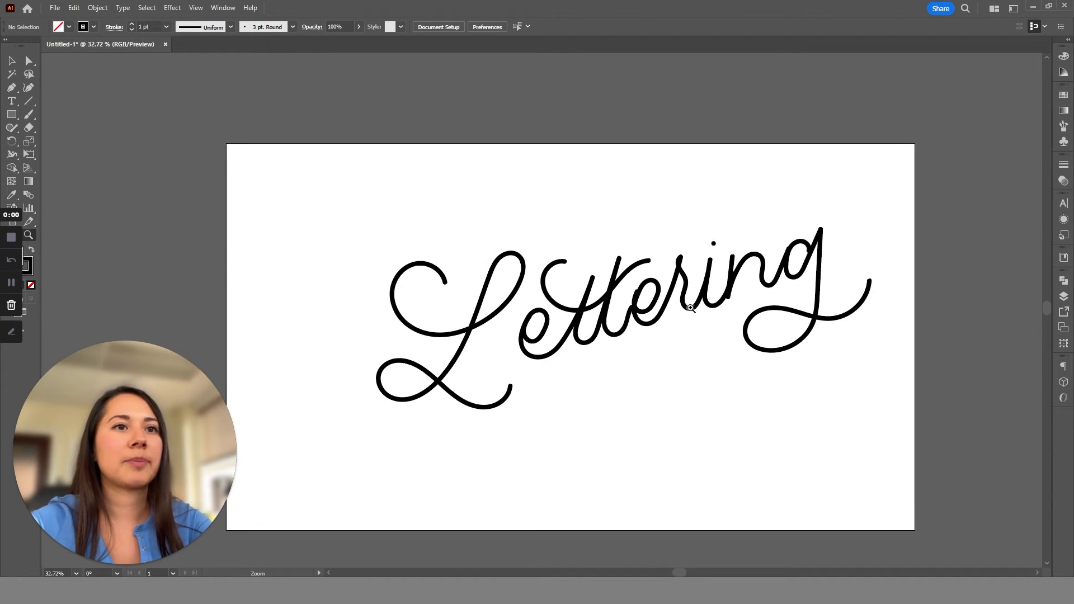
{"action": "scroll", "coordinate": [691, 309], "scroll_direction": "up", "scroll_amount": 1}
{"action": "left_click_drag", "start_coordinate": [893, 402], "coordinate": [519, 246]}
{"action": "left_click_drag", "start_coordinate": [847, 491], "coordinate": [447, 251]}
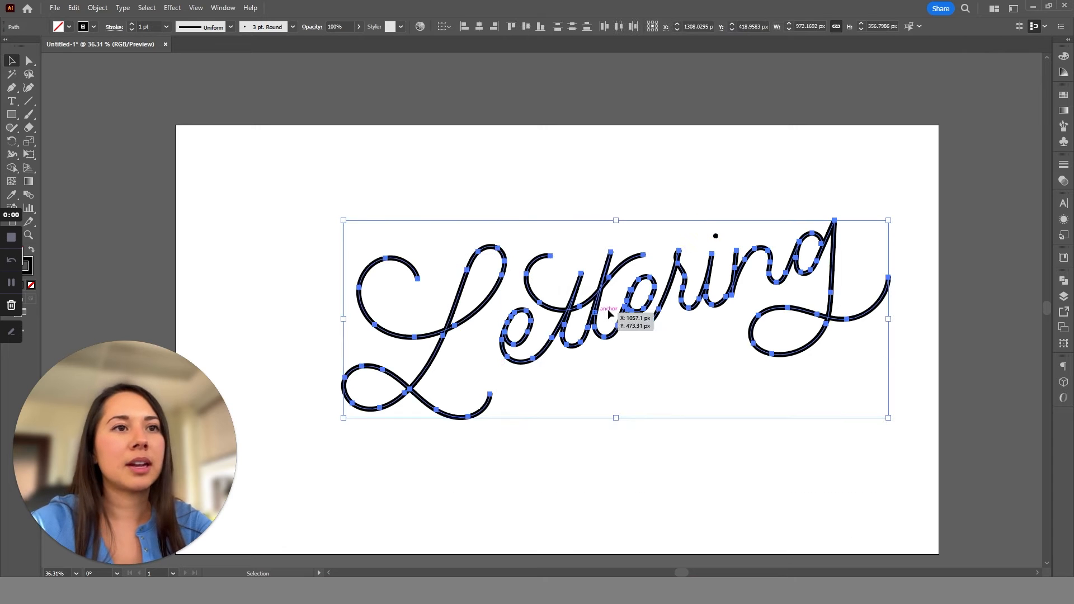
{"action": "left_click_drag", "start_coordinate": [631, 310], "coordinate": [590, 322]}
{"action": "left_click", "coordinate": [664, 383]}
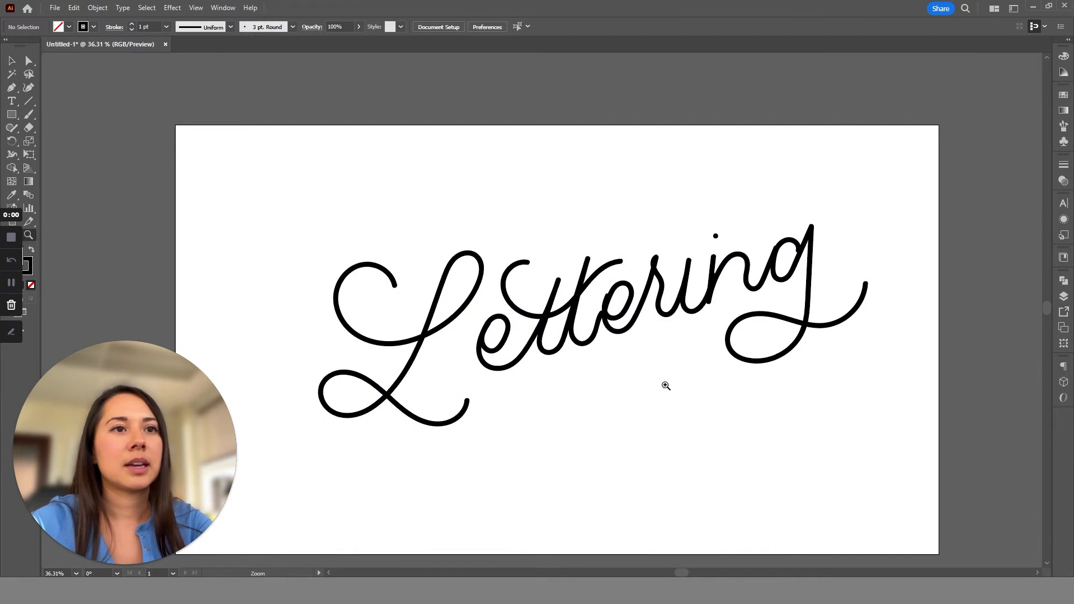
Join the second t's exit stroke to the following e by moving its end anchor onto the e and adjusting the curve handles.
{"action": "scroll", "coordinate": [664, 384], "scroll_direction": "up", "scroll_amount": 5}
{"action": "scroll", "coordinate": [448, 299], "scroll_direction": "up", "scroll_amount": 3}
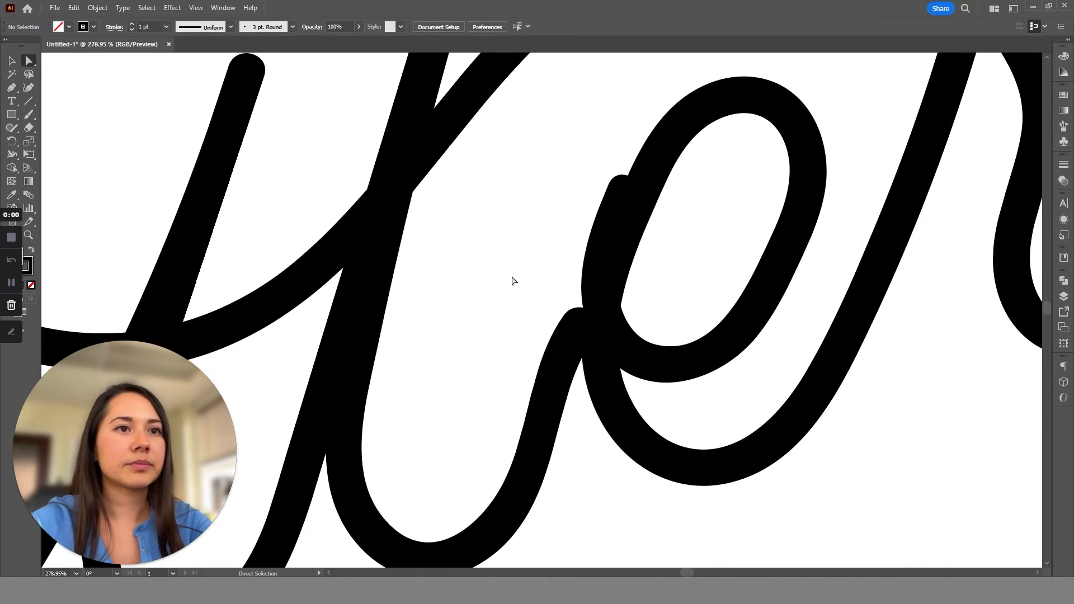
{"action": "left_click", "coordinate": [552, 323]}
{"action": "scroll", "coordinate": [552, 324], "scroll_direction": "up", "scroll_amount": 3}
{"action": "mouse_move", "coordinate": [569, 315]}
{"action": "left_mouse_down"}
{"action": "mouse_move", "coordinate": [599, 307]}
{"action": "mouse_move", "coordinate": [601, 293]}
{"action": "left_mouse_up"}
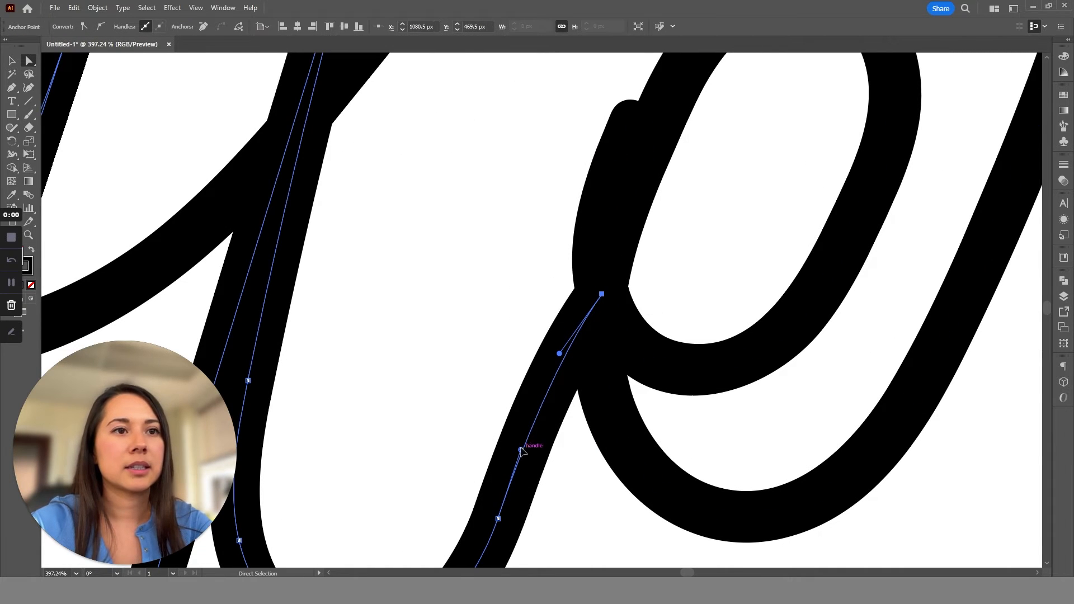
{"action": "left_click_drag", "start_coordinate": [521, 450], "coordinate": [545, 442]}
{"action": "left_click_drag", "start_coordinate": [559, 353], "coordinate": [568, 387]}
{"action": "left_click", "coordinate": [601, 293]}
Align the overlapping start of the second e with its loop by moving its end anchor and the neighbouring anchor inward.
{"action": "left_click", "coordinate": [628, 116]}
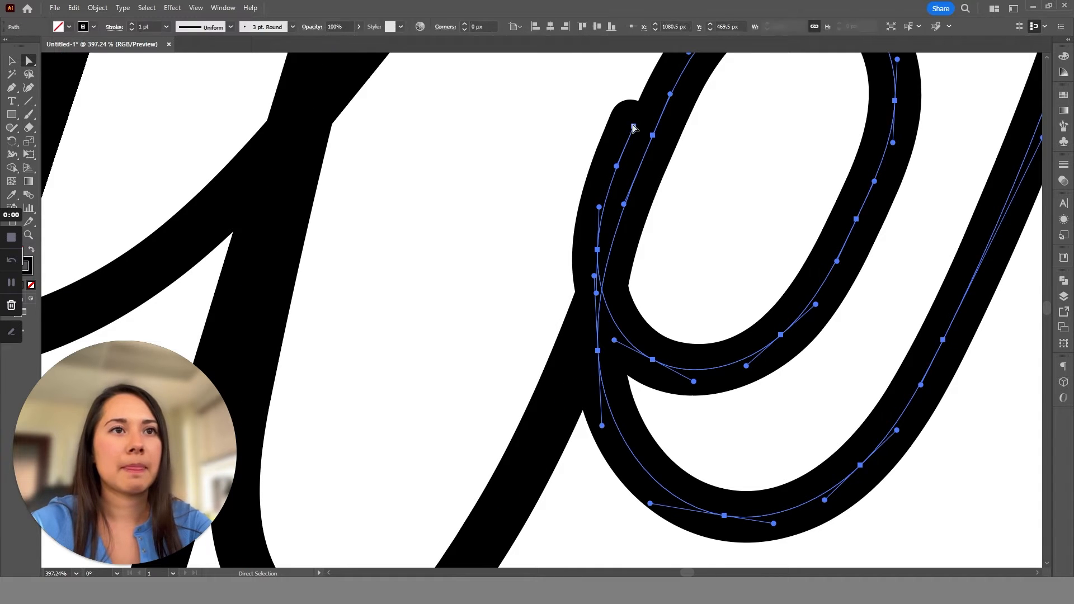
{"action": "left_click_drag", "start_coordinate": [627, 115], "coordinate": [649, 146]}
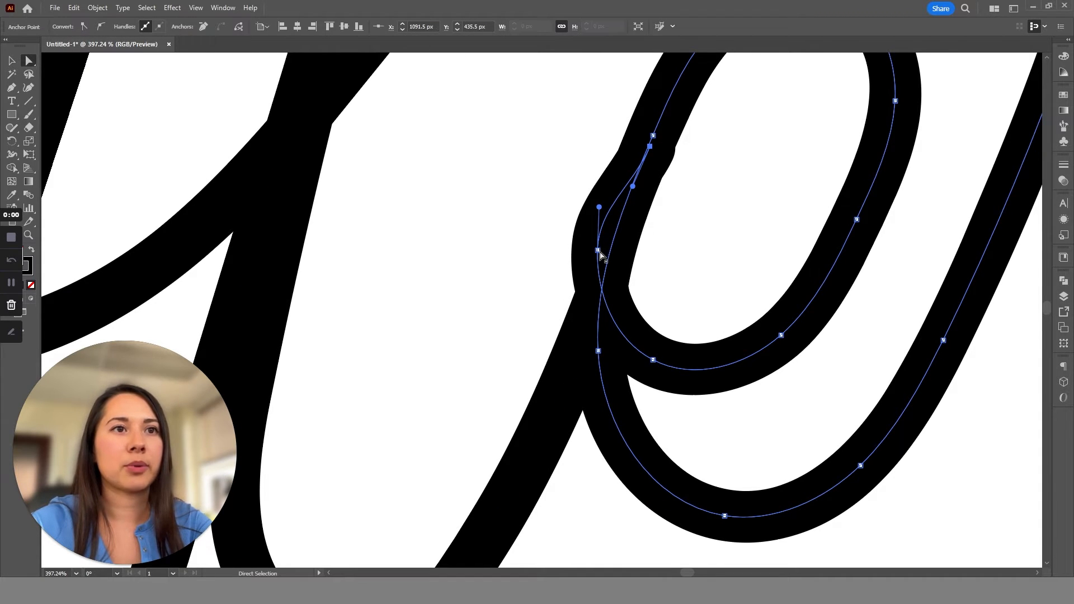
{"action": "left_click_drag", "start_coordinate": [598, 250], "coordinate": [611, 270]}
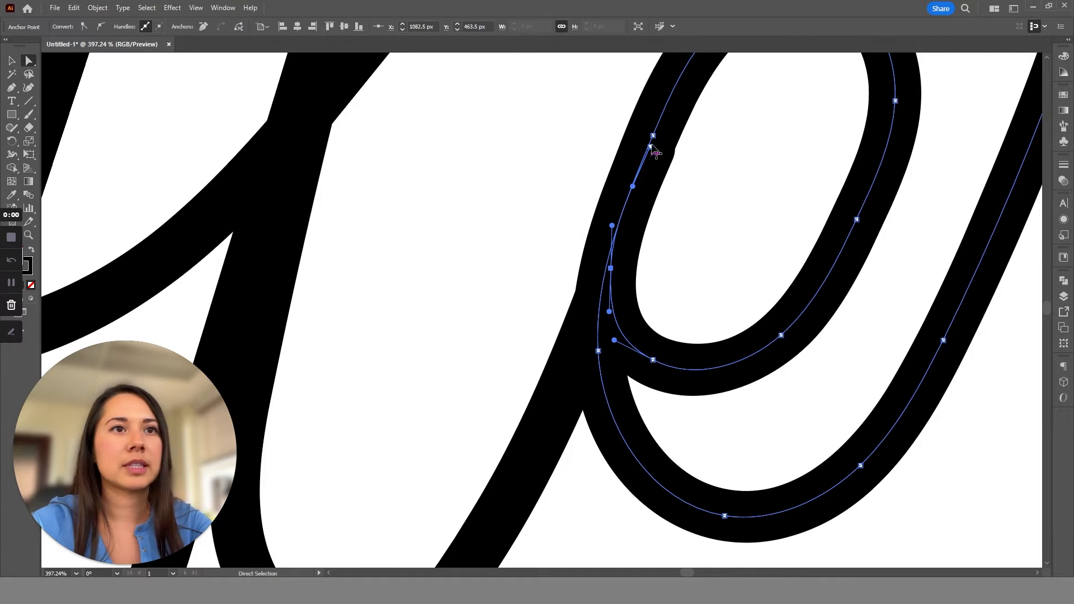
{"action": "left_click_drag", "start_coordinate": [649, 146], "coordinate": [653, 134]}
{"action": "left_click", "coordinate": [723, 197]}
Reshape the top loop of the r by moving its peak anchor to X 1213.5 px, Y 337.5 px and adjusting its curve handle.
{"action": "key", "text": "z"}
{"action": "left_click_drag", "start_coordinate": [633, 241], "coordinate": [364, 157]}
{"action": "left_click_drag", "start_coordinate": [821, 308], "coordinate": [762, 307]}
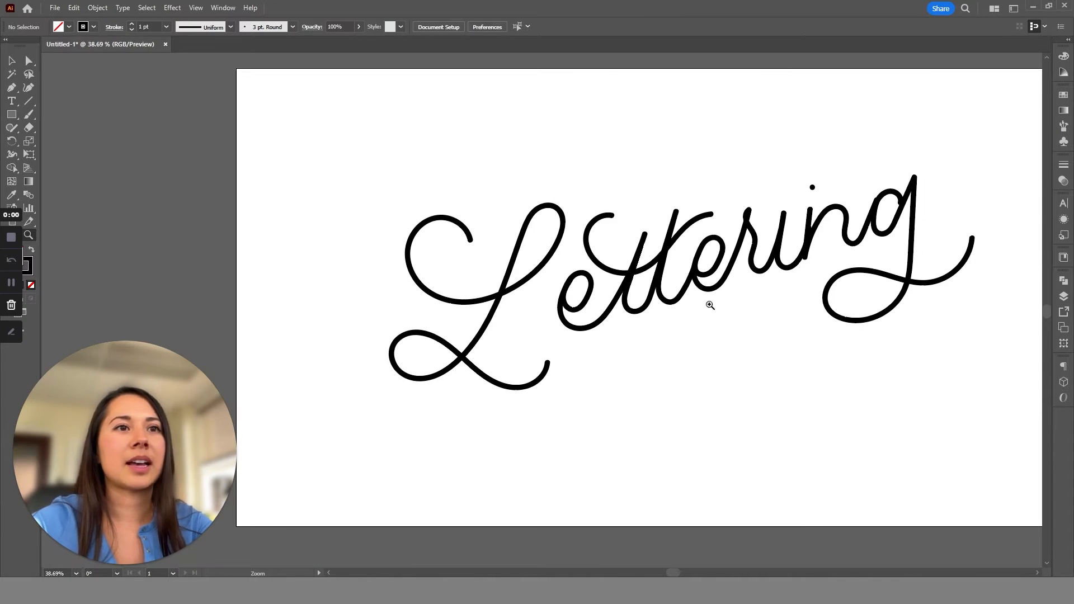
{"action": "left_click_drag", "start_coordinate": [840, 269], "coordinate": [632, 257]}
{"action": "key", "text": "a"}
{"action": "left_click", "coordinate": [442, 184]}
{"action": "key", "text": "z"}
{"action": "left_click_drag", "start_coordinate": [447, 196], "coordinate": [484, 189]}
{"action": "key", "text": "a"}
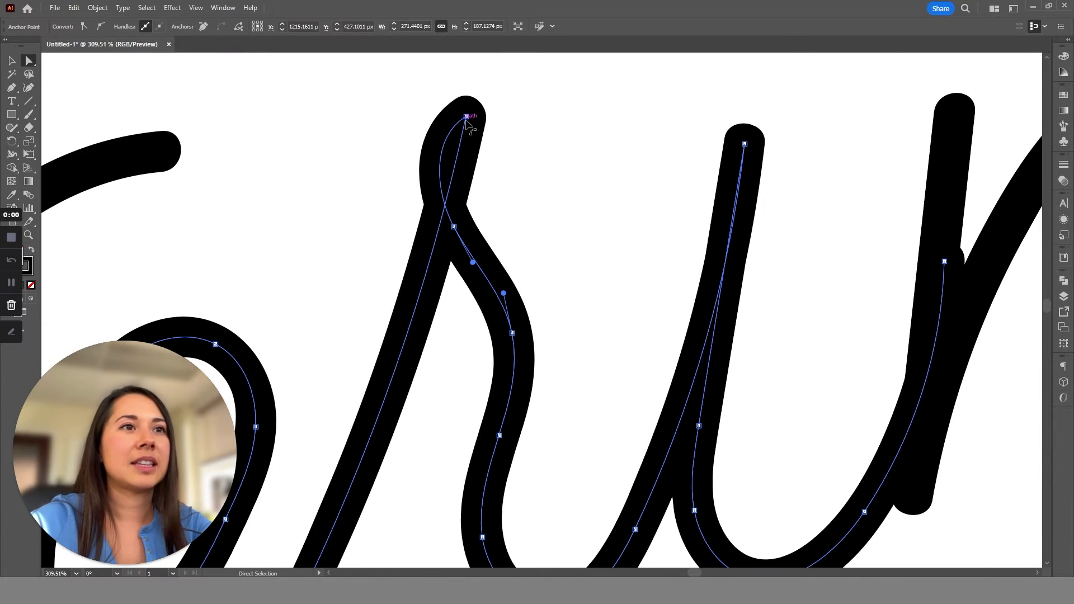
{"action": "left_click", "coordinate": [466, 118]}
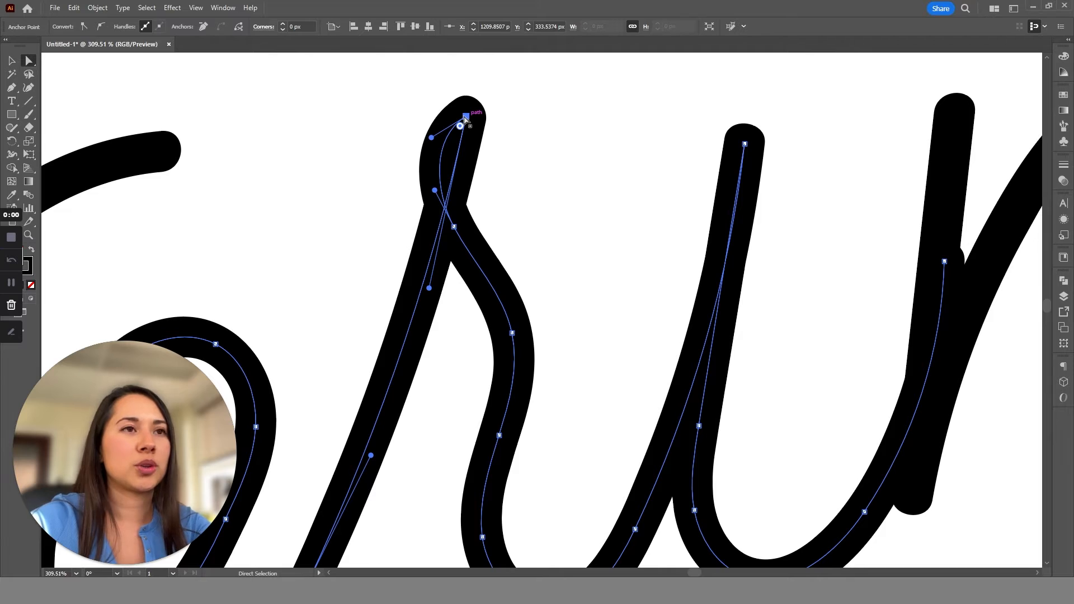
{"action": "left_click_drag", "start_coordinate": [465, 119], "coordinate": [437, 118]}
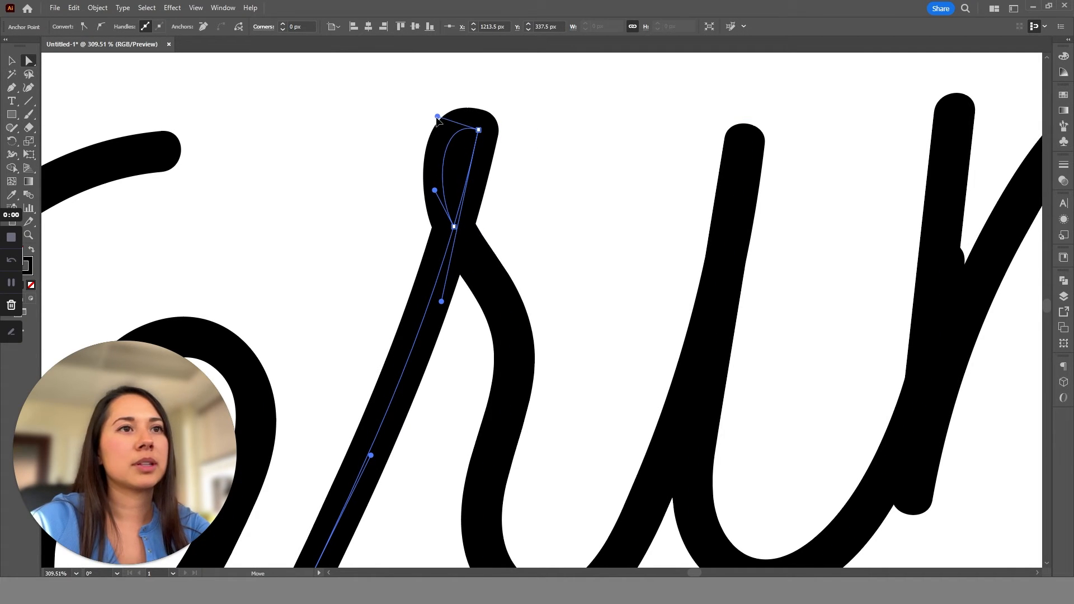
{"action": "left_click", "coordinate": [479, 130]}
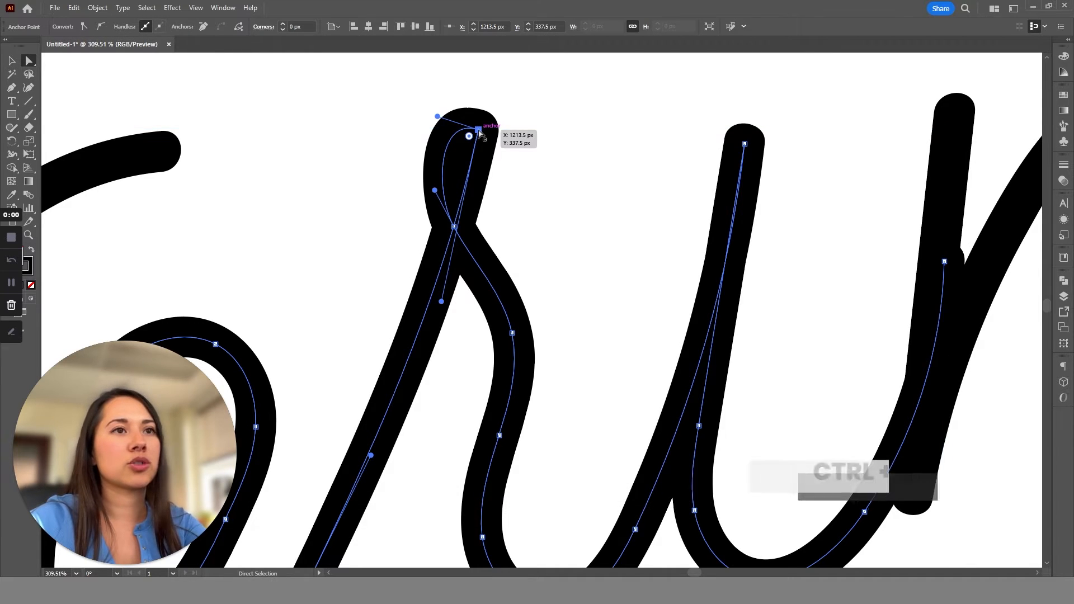
Convert the r's peak anchor to a smooth point at X 1207.5 px, Y 330.5 px and lower the neighbouring anchor on its shoulder.
{"action": "key", "text": "shift+c"}
{"action": "left_click_drag", "start_coordinate": [478, 131], "coordinate": [526, 151]}
{"action": "key", "text": "a"}
{"action": "left_click_drag", "start_coordinate": [469, 130], "coordinate": [458, 106]}
{"action": "left_click_drag", "start_coordinate": [516, 127], "coordinate": [519, 123]}
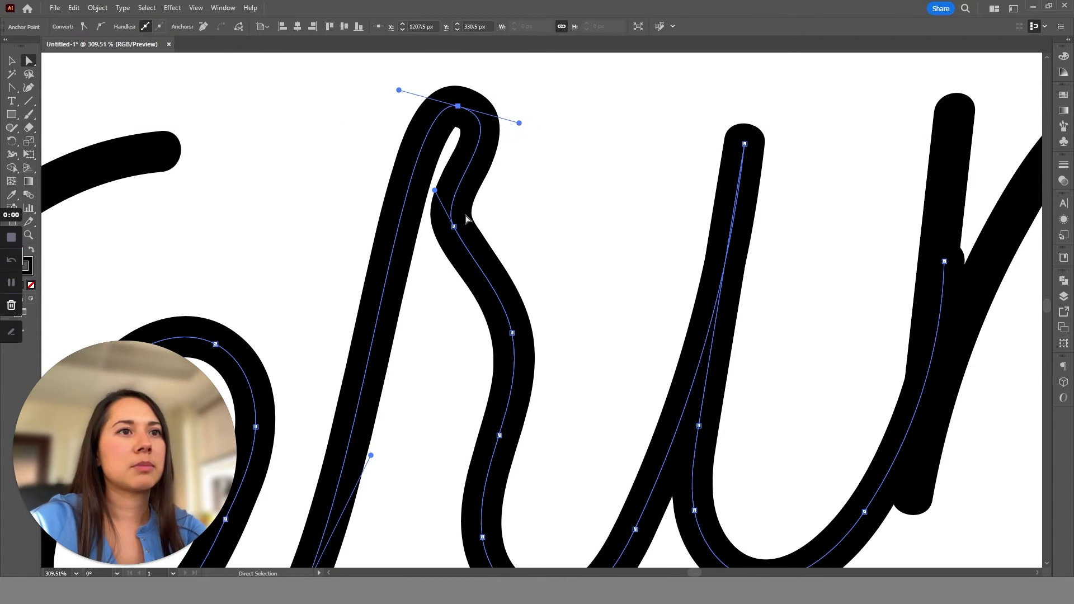
{"action": "left_click_drag", "start_coordinate": [453, 227], "coordinate": [453, 255]}
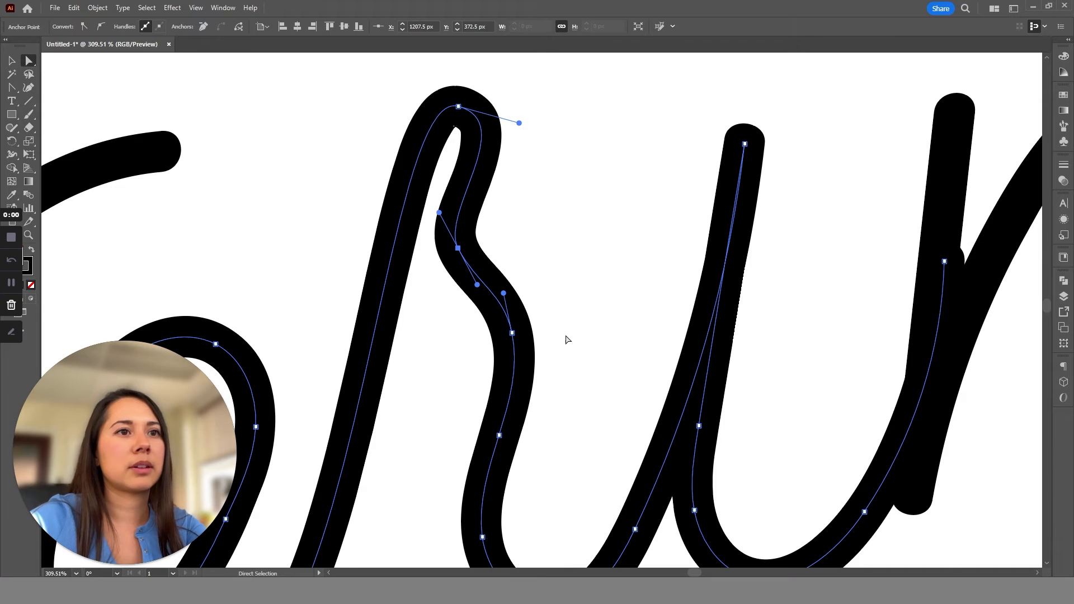
{"action": "key", "text": "z"}
{"action": "left_click_drag", "start_coordinate": [537, 305], "coordinate": [364, 182]}
{"action": "key", "text": "ctrl+shift+a"}
Tuck the end of the i's exit stroke into the n's stem by moving its end anchor to X 1348.5 px, Y 389.5 px.
{"action": "left_click_drag", "start_coordinate": [570, 445], "coordinate": [336, 246]}
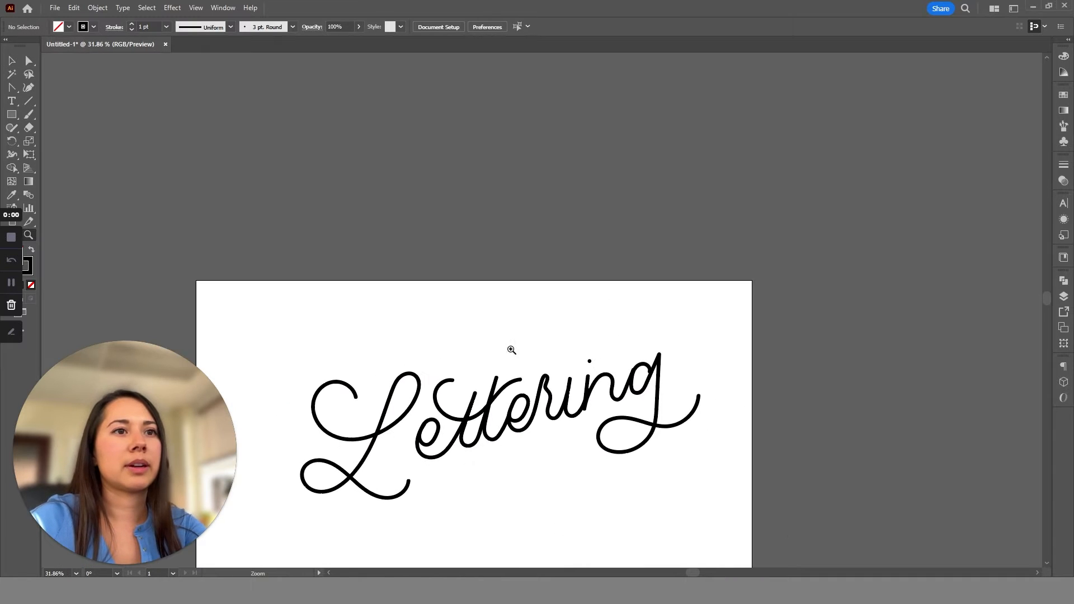
{"action": "scroll", "coordinate": [511, 349], "scroll_direction": "down", "scroll_amount": 2}
{"action": "left_click_drag", "start_coordinate": [604, 392], "coordinate": [771, 509]}
{"action": "left_click_drag", "start_coordinate": [581, 251], "coordinate": [721, 392]}
{"action": "key", "text": "a"}
{"action": "left_click_drag", "start_coordinate": [528, 278], "coordinate": [581, 361]}
{"action": "key", "text": "z"}
{"action": "left_click_drag", "start_coordinate": [583, 237], "coordinate": [679, 357]}
{"action": "key", "text": "a"}
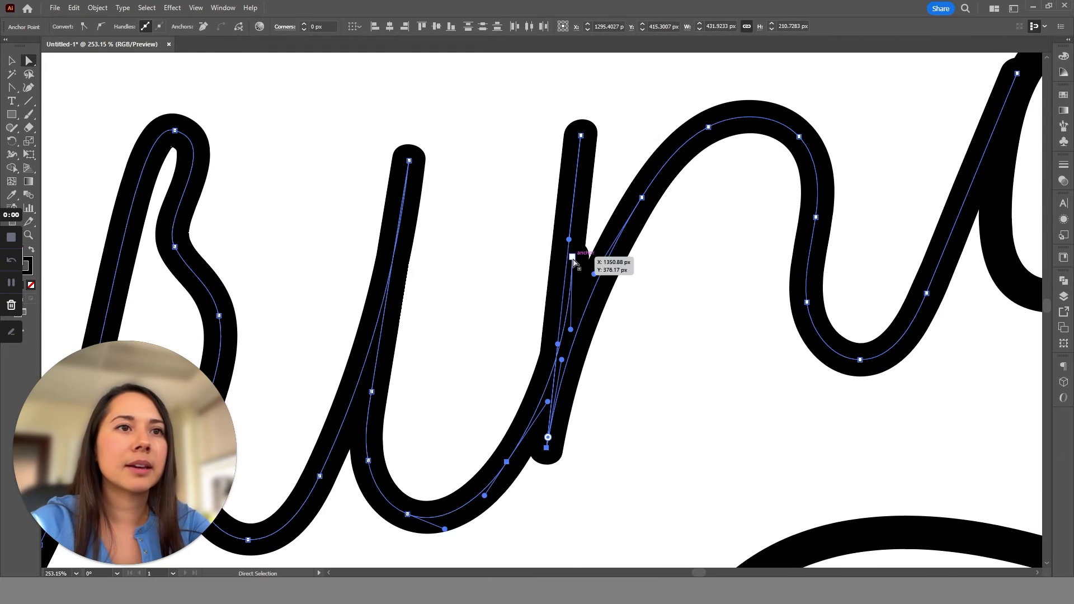
{"action": "left_click_drag", "start_coordinate": [571, 257], "coordinate": [565, 293]}
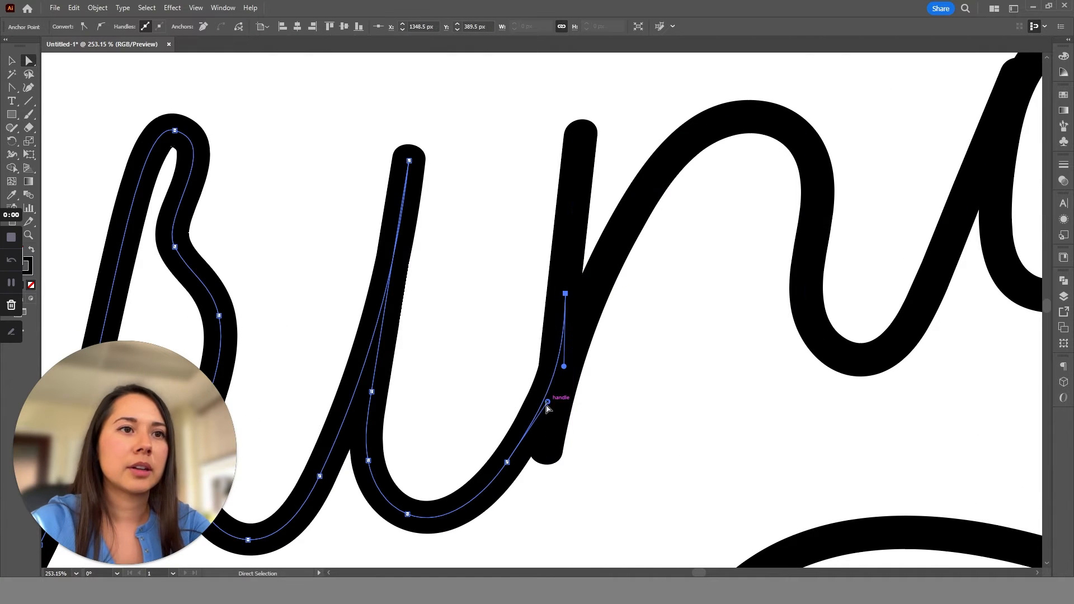
{"action": "mouse_move", "coordinate": [546, 403]}
{"action": "left_mouse_down"}
{"action": "mouse_move", "coordinate": [533, 404]}
{"action": "mouse_move", "coordinate": [549, 405]}
{"action": "left_mouse_up"}
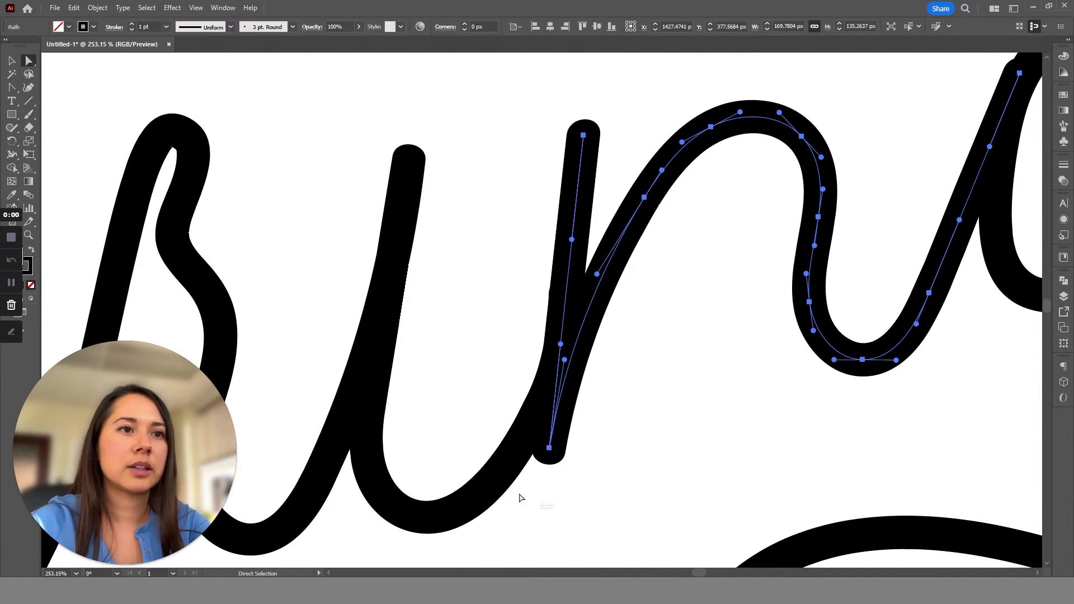
Isolate the stroke containing the i, bend its end handle inward so it follows the n's stem, and leave isolation.
{"action": "left_click_drag", "start_coordinate": [520, 497], "coordinate": [546, 341]}
{"action": "scroll", "coordinate": [622, 368], "scroll_direction": "up", "scroll_amount": 3}
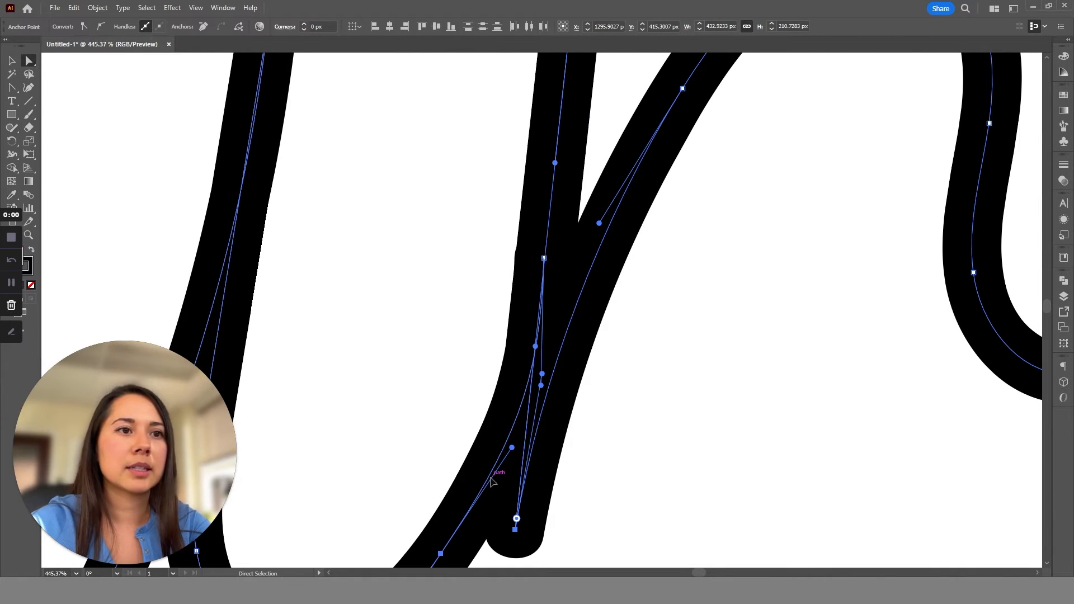
{"action": "key", "text": "v"}
{"action": "double_click", "coordinate": [468, 520]}
{"action": "key", "text": "a"}
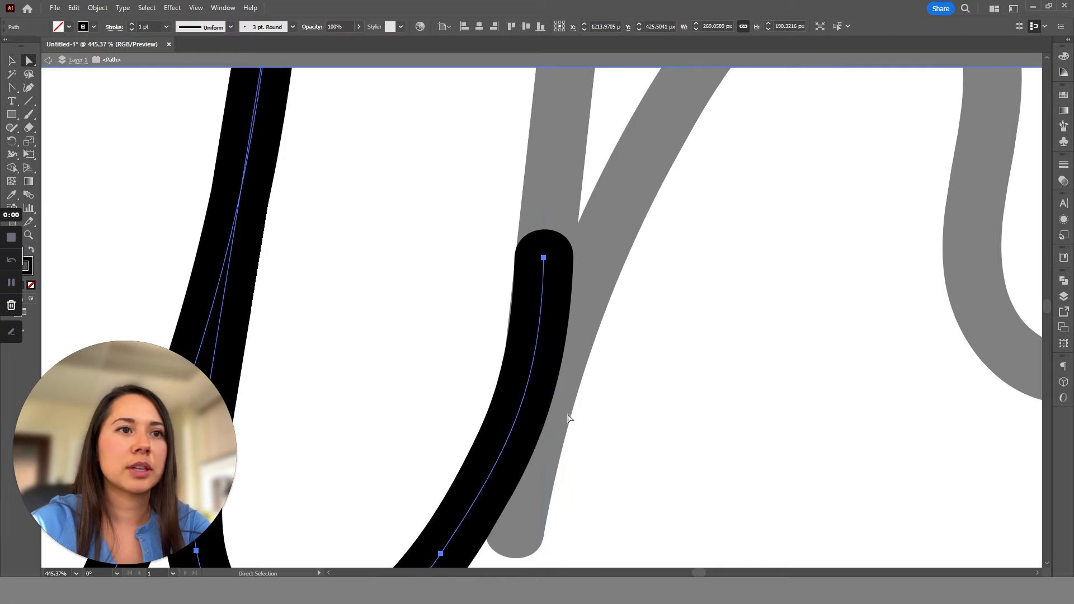
{"action": "left_click", "coordinate": [546, 263]}
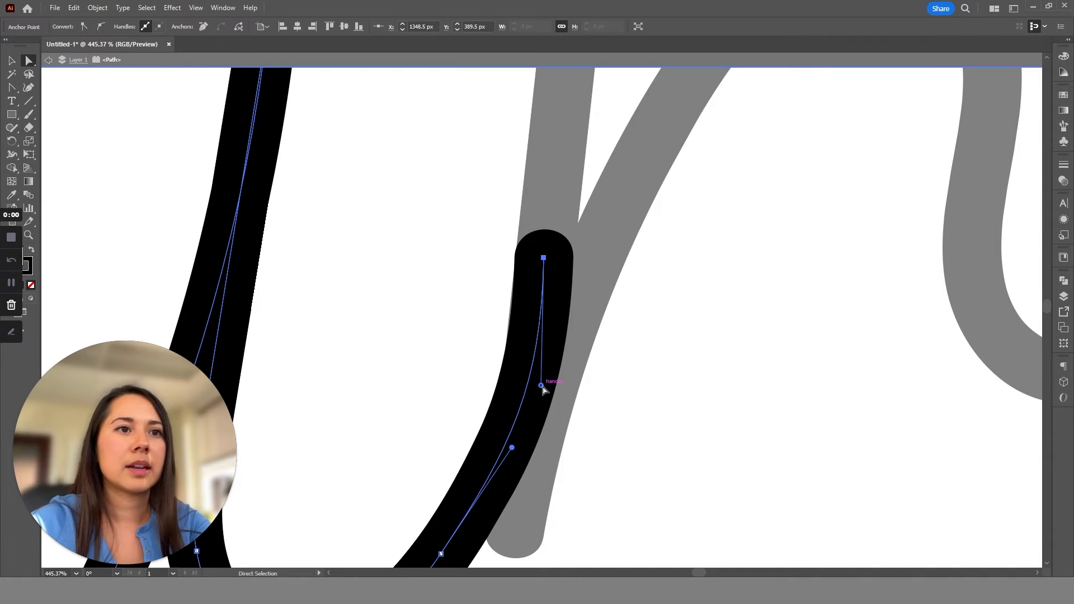
{"action": "mouse_move", "coordinate": [541, 386]}
{"action": "left_mouse_down"}
{"action": "mouse_move", "coordinate": [515, 410]}
{"action": "mouse_move", "coordinate": [516, 394]}
{"action": "left_mouse_up"}
{"action": "left_click", "coordinate": [684, 374]}
{"action": "key", "text": "z"}
{"action": "left_click_drag", "start_coordinate": [686, 373], "coordinate": [406, 207]}
{"action": "key", "text": "v"}
{"action": "double_click", "coordinate": [643, 480]}
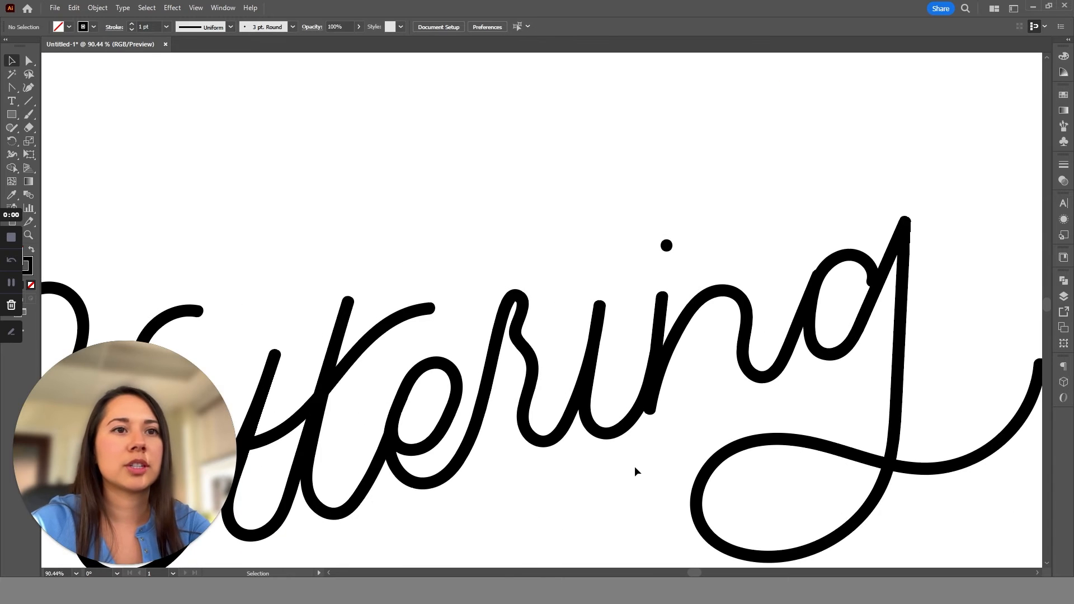
Move the i's dot left and down so it sits above the i's stem.
{"action": "key", "text": "z"}
{"action": "left_click_drag", "start_coordinate": [686, 401], "coordinate": [565, 287]}
{"action": "left_click_drag", "start_coordinate": [701, 352], "coordinate": [640, 295]}
{"action": "scroll", "coordinate": [639, 295], "scroll_direction": "down", "scroll_amount": 2}
{"action": "left_click_drag", "start_coordinate": [734, 309], "coordinate": [945, 347]}
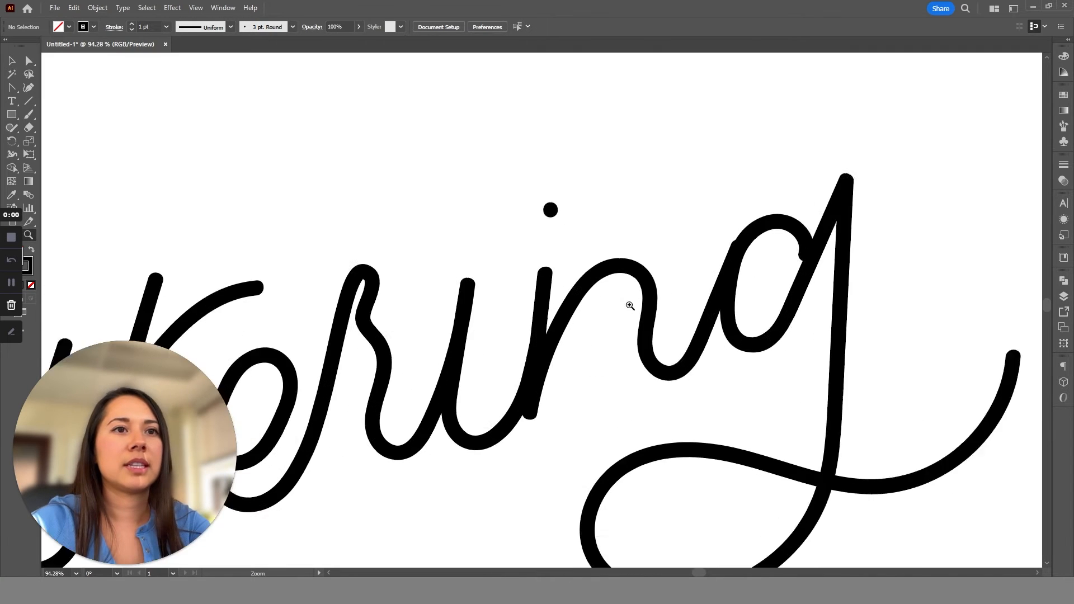
{"action": "left_click_drag", "start_coordinate": [630, 306], "coordinate": [678, 308]}
{"action": "key", "text": "v"}
{"action": "left_click_drag", "start_coordinate": [548, 202], "coordinate": [460, 235]}
Pull the end anchor of the n's exit stroke slightly down into the edge of the g's bowl.
{"action": "key", "text": "z"}
{"action": "left_click_drag", "start_coordinate": [749, 271], "coordinate": [811, 283]}
{"action": "left_click_drag", "start_coordinate": [654, 438], "coordinate": [650, 432]}
{"action": "key", "text": "z"}
{"action": "left_click_drag", "start_coordinate": [731, 282], "coordinate": [779, 333]}
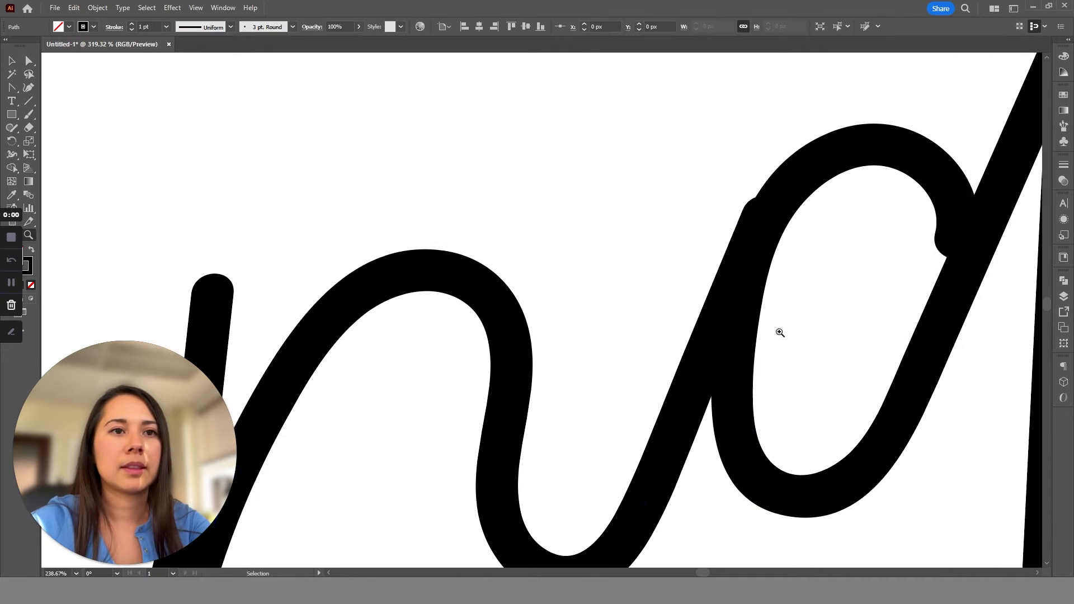
{"action": "key", "text": "a"}
{"action": "left_click_drag", "start_coordinate": [764, 219], "coordinate": [762, 229]}
{"action": "left_click", "coordinate": [762, 339]}
Select the lettering strokes and examine their anchor points and the overall shape of the word.
{"action": "key", "text": "z"}
{"action": "left_click_drag", "start_coordinate": [762, 340], "coordinate": [608, 200]}
{"action": "left_click_drag", "start_coordinate": [780, 356], "coordinate": [733, 341]}
{"action": "scroll", "coordinate": [854, 340], "scroll_direction": "down", "scroll_amount": 5}
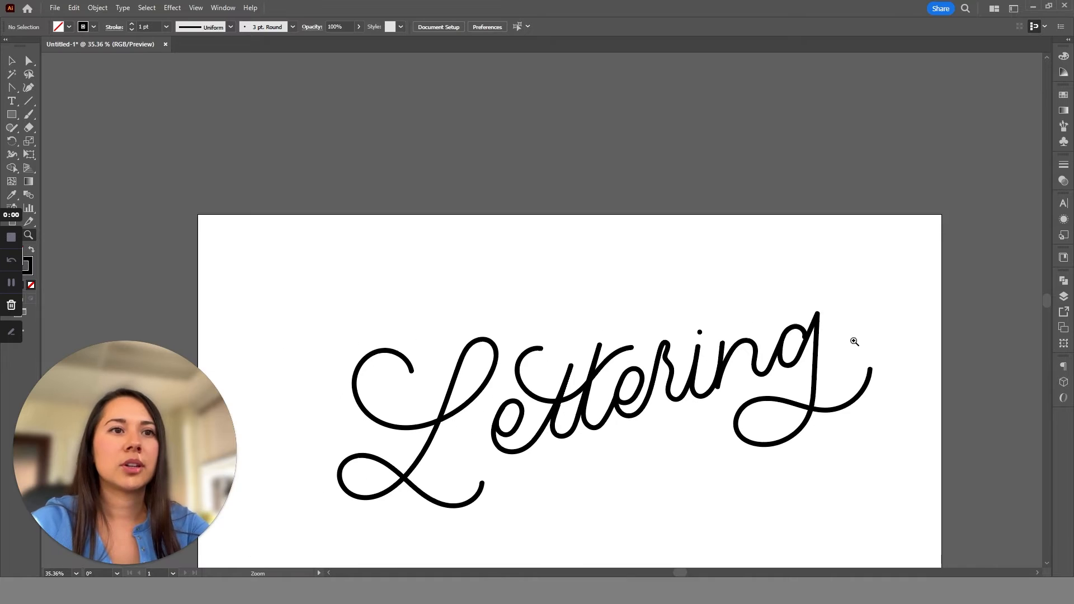
{"action": "left_click_drag", "start_coordinate": [778, 440], "coordinate": [722, 385]}
{"action": "key", "text": "v"}
{"action": "left_click_drag", "start_coordinate": [874, 459], "coordinate": [538, 322]}
{"action": "scroll", "coordinate": [770, 418], "scroll_direction": "down", "scroll_amount": 5}
{"action": "key", "text": "z"}
{"action": "left_click_drag", "start_coordinate": [770, 417], "coordinate": [834, 443]}
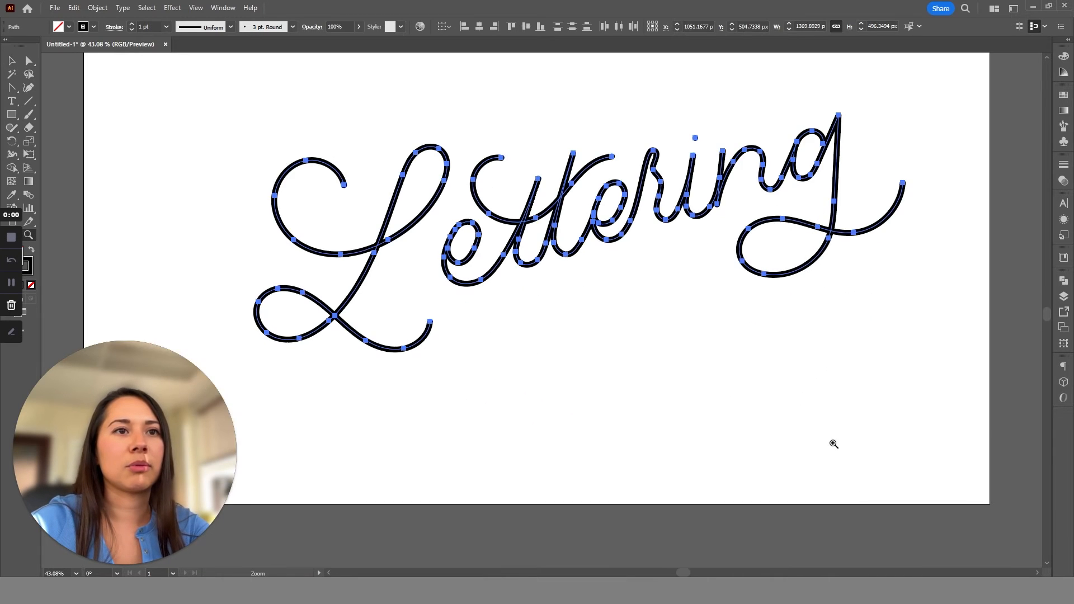
{"action": "left_click_drag", "start_coordinate": [694, 301], "coordinate": [707, 360]}
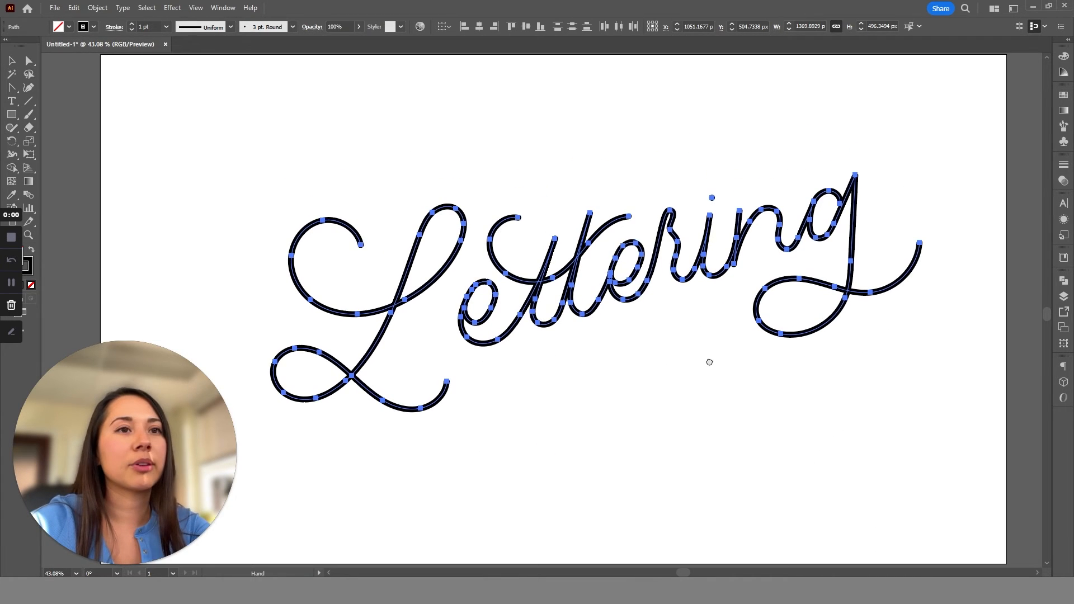
{"action": "key", "text": "v"}
{"action": "left_click", "coordinate": [846, 385]}
{"action": "left_click_drag", "start_coordinate": [924, 438], "coordinate": [545, 299]}
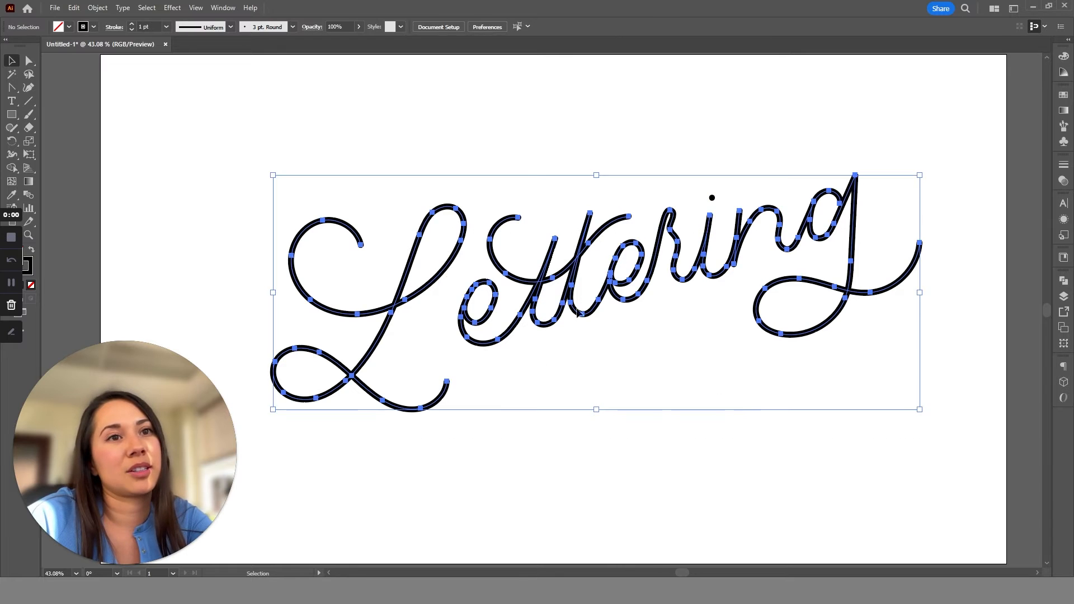
{"action": "left_click", "coordinate": [693, 224]}
Reshape the top of the r into a small crossed loop by moving its peak anchor to X 1202.5 px, Y 329.5 px and repositioning its curve handles.
{"action": "key", "text": "z"}
{"action": "left_click_drag", "start_coordinate": [740, 249], "coordinate": [856, 375]}
{"action": "left_click_drag", "start_coordinate": [472, 400], "coordinate": [800, 230]}
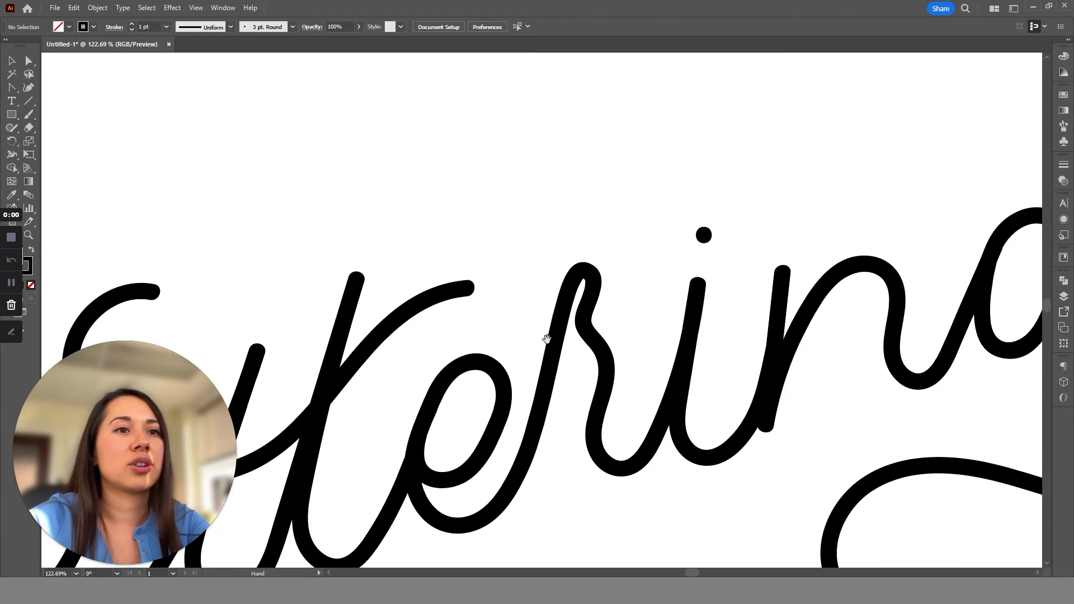
{"action": "left_click_drag", "start_coordinate": [545, 337], "coordinate": [800, 458]}
{"action": "key", "text": "a"}
{"action": "left_click_drag", "start_coordinate": [764, 220], "coordinate": [632, 263]}
{"action": "scroll", "coordinate": [749, 189], "scroll_direction": "up", "scroll_amount": 3}
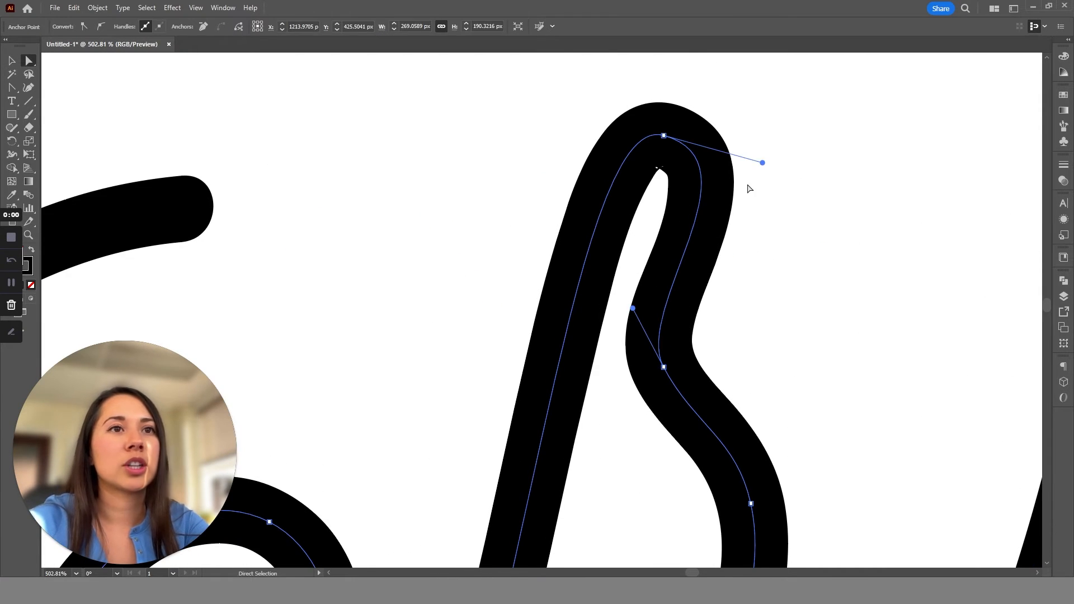
{"action": "left_click_drag", "start_coordinate": [761, 163], "coordinate": [526, 152]}
{"action": "left_click_drag", "start_coordinate": [664, 135], "coordinate": [636, 129]}
{"action": "left_click_drag", "start_coordinate": [632, 310], "coordinate": [598, 300]}
{"action": "left_click_drag", "start_coordinate": [734, 118], "coordinate": [773, 131]}
{"action": "key", "text": "z"}
{"action": "left_click_drag", "start_coordinate": [671, 283], "coordinate": [609, 278]}
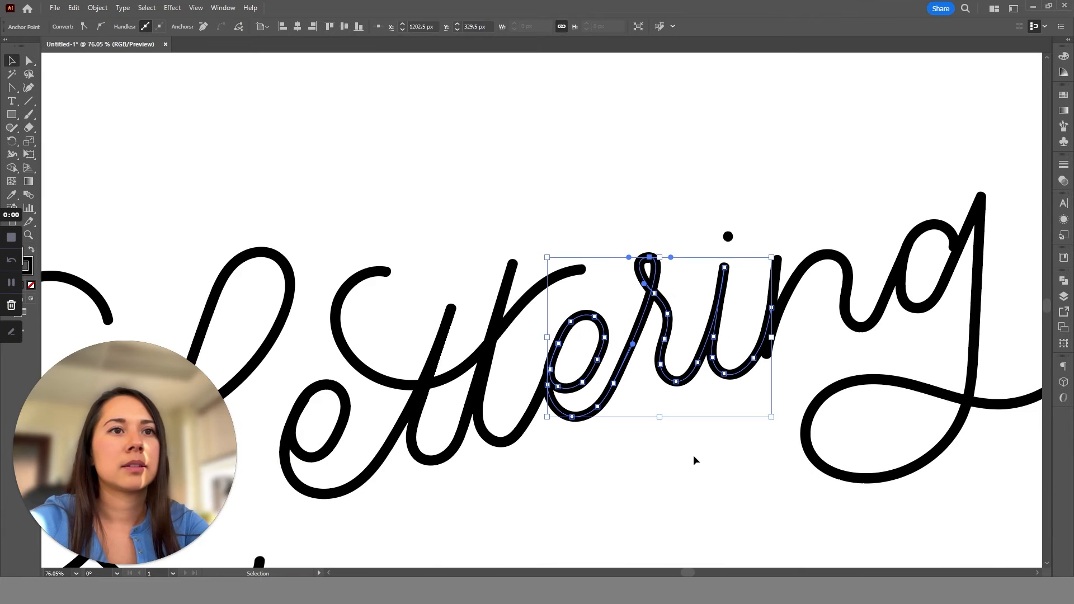
{"action": "left_click", "coordinate": [693, 454], "text": "ctrl"}
Draw a 64 px circle with the Ellipse tool above the L and give it a black fill without a stroke.
{"action": "left_click_drag", "start_coordinate": [691, 428], "coordinate": [668, 428]}
{"action": "scroll", "coordinate": [631, 321], "scroll_direction": "down", "scroll_amount": 5}
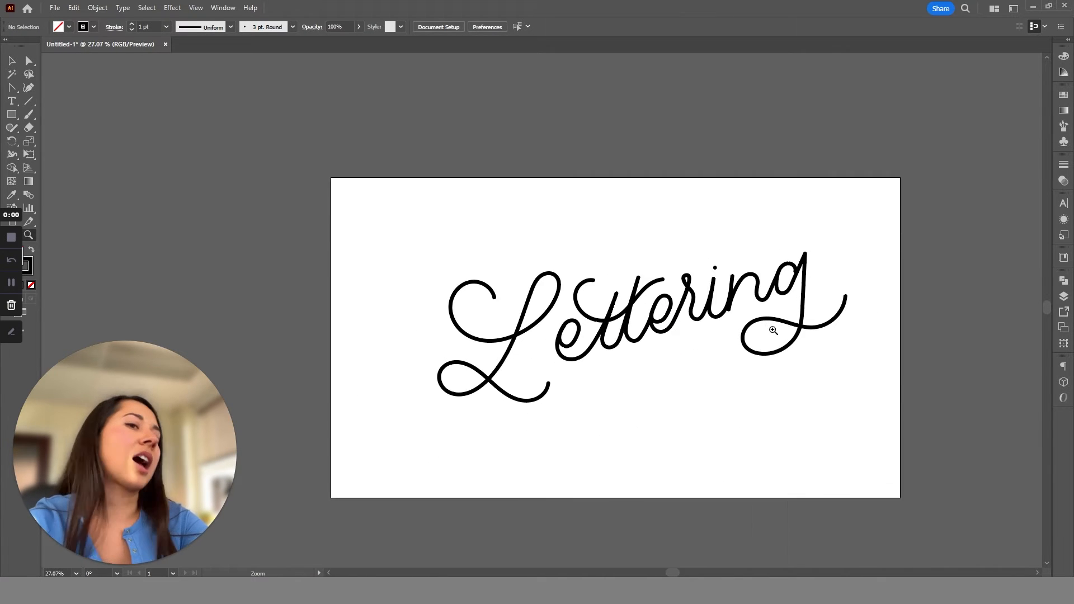
{"action": "scroll", "coordinate": [771, 329], "scroll_direction": "up", "scroll_amount": 5}
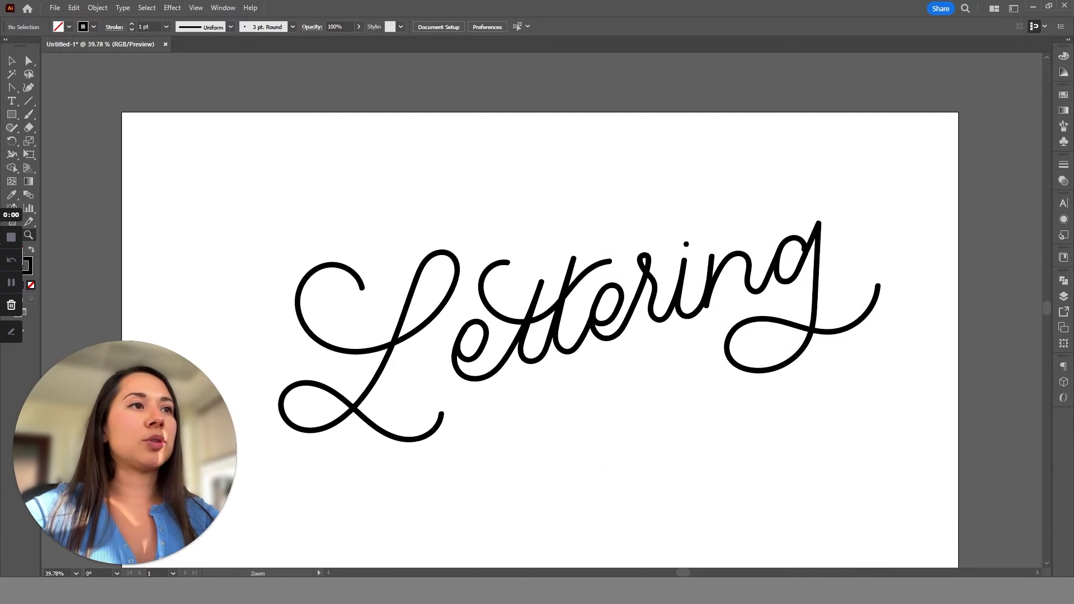
{"action": "left_click", "coordinate": [11, 114]}
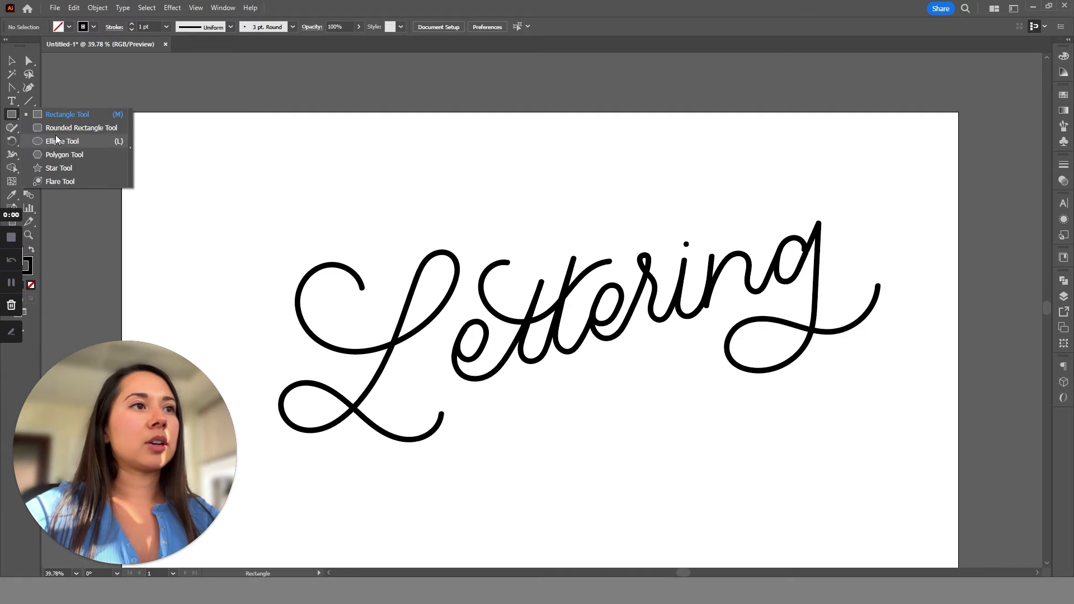
{"action": "left_click", "coordinate": [59, 142]}
{"action": "left_click_drag", "start_coordinate": [217, 184], "coordinate": [242, 214]}
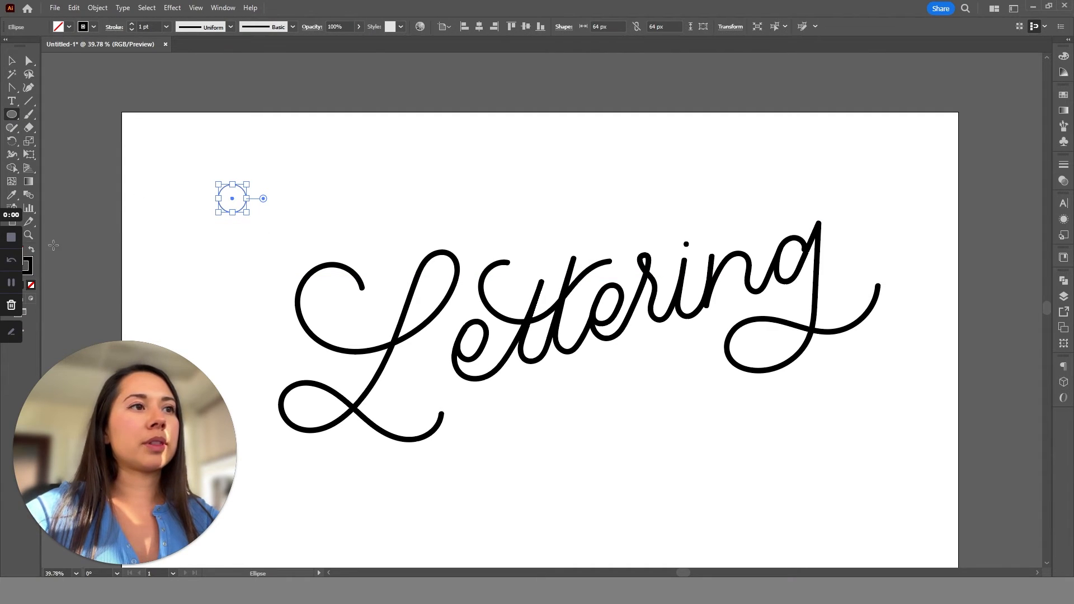
{"action": "left_click", "coordinate": [31, 249]}
Fill the circle with magenta D400C5 and place a copy to its right filled with orange FF6A3F.
{"action": "key", "text": "z"}
{"action": "left_click_drag", "start_coordinate": [203, 166], "coordinate": [290, 281]}
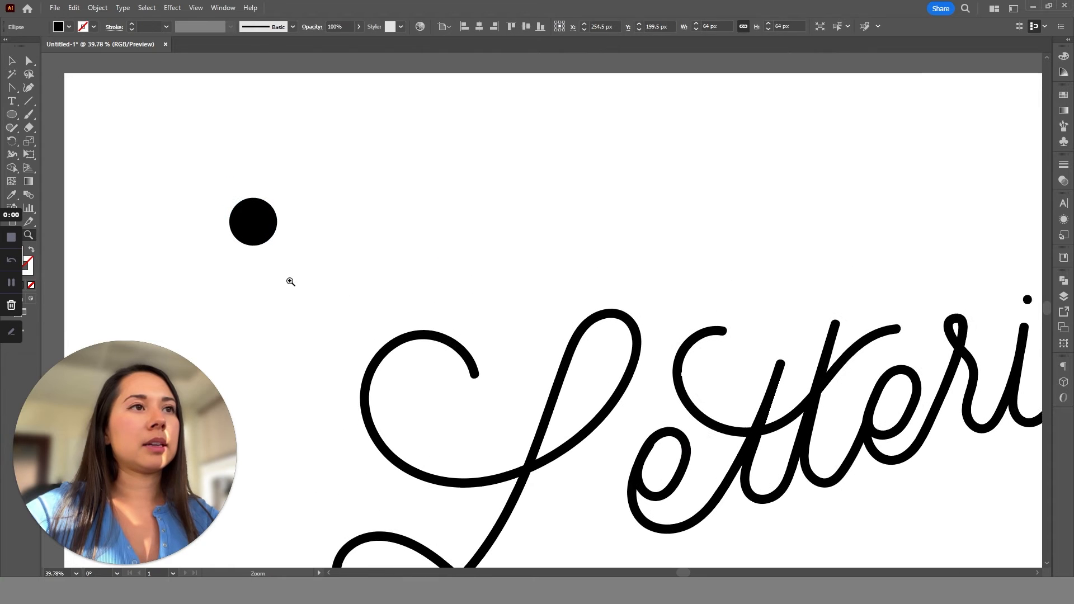
{"action": "key", "text": "v"}
{"action": "left_click", "coordinate": [1062, 56]}
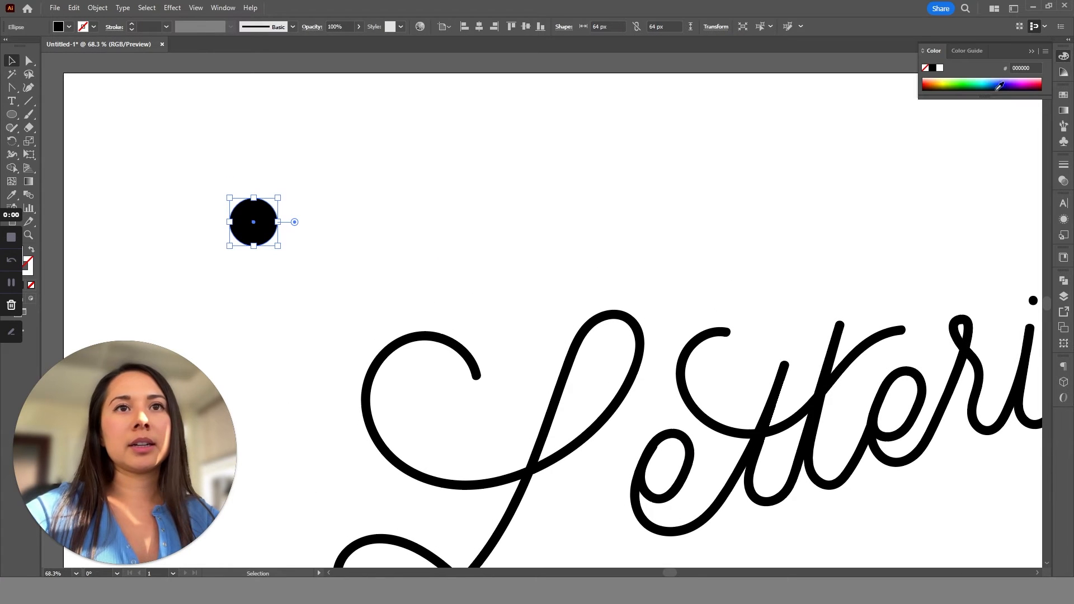
{"action": "left_click", "coordinate": [1015, 82]}
{"action": "left_click", "coordinate": [1024, 85]}
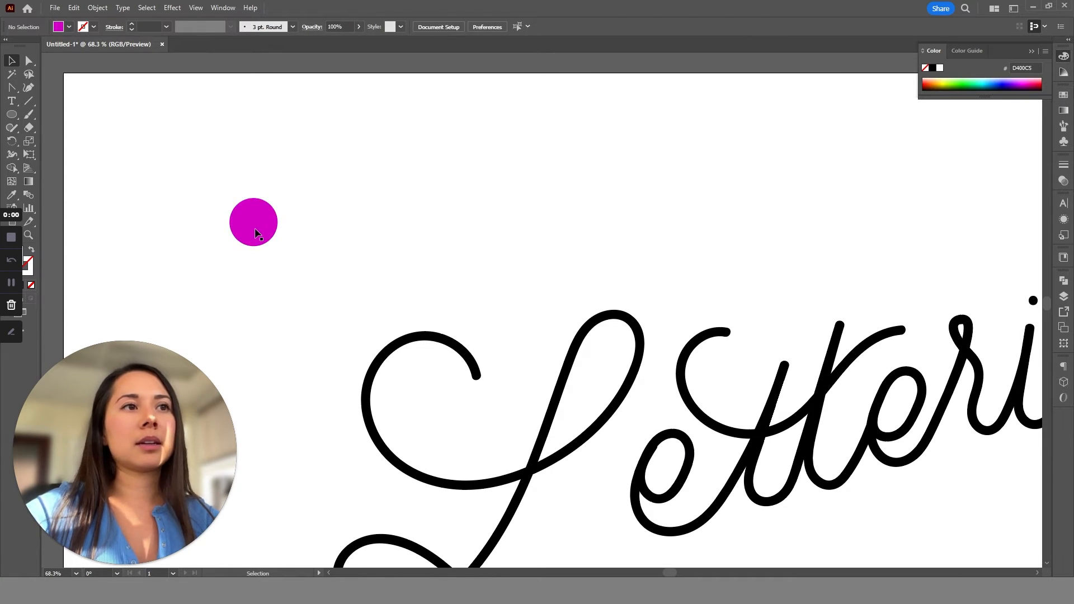
{"action": "left_click_drag", "start_coordinate": [259, 235], "coordinate": [451, 228]}
{"action": "left_click_drag", "start_coordinate": [1006, 81], "coordinate": [932, 77]}
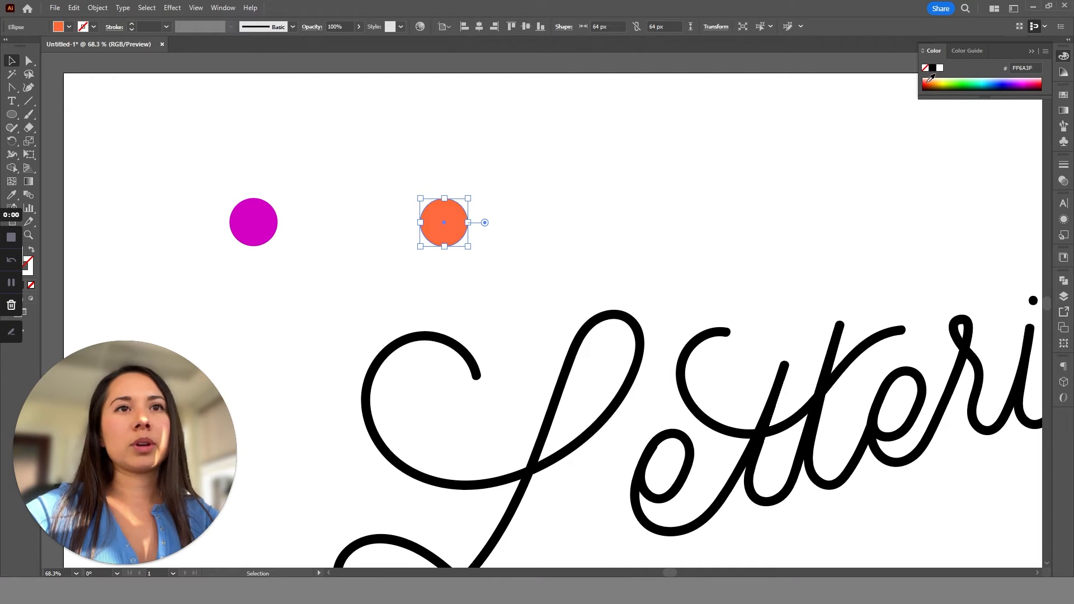
Blend the magenta and orange circles into a gradient bar and move it to X 341.75 px, Y 167.75 px.
{"action": "left_click_drag", "start_coordinate": [538, 190], "coordinate": [224, 239]}
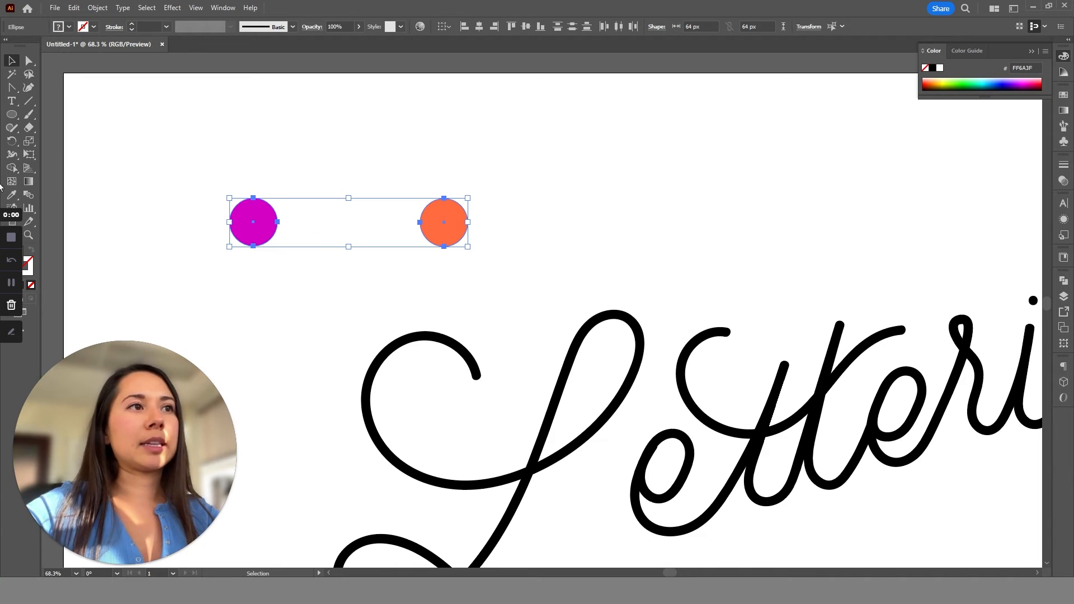
{"action": "left_click", "coordinate": [25, 194]}
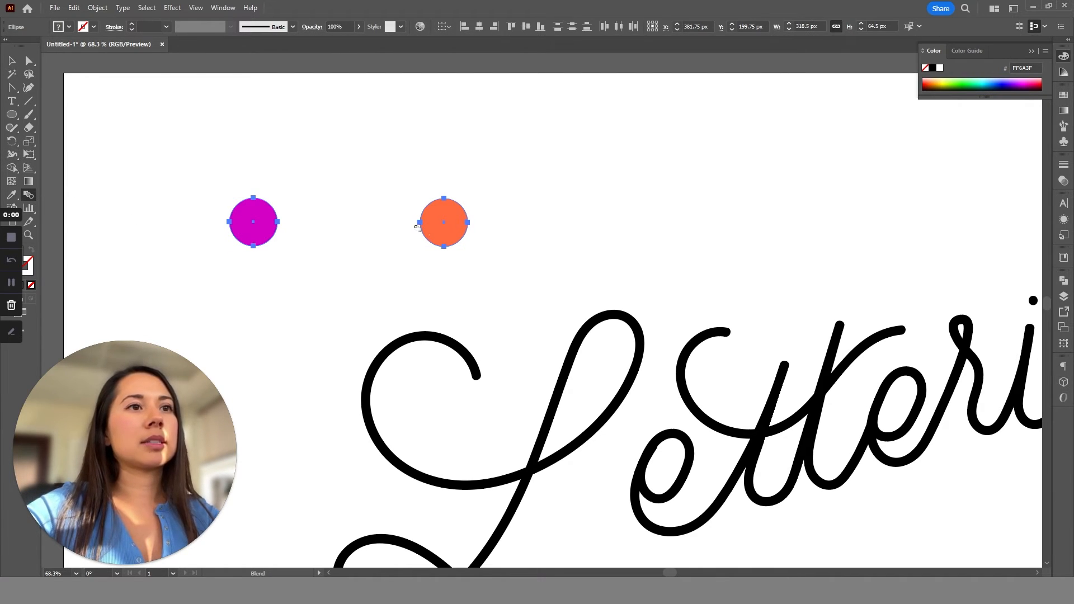
{"action": "left_click", "coordinate": [268, 225]}
{"action": "left_click", "coordinate": [442, 224]}
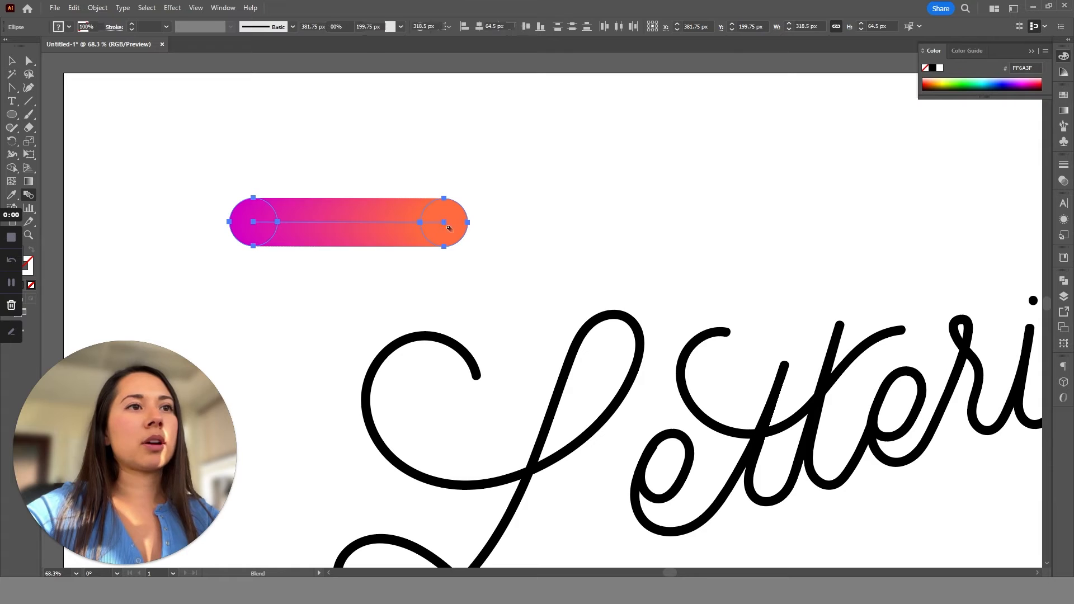
{"action": "key", "text": "v"}
{"action": "left_click", "coordinate": [548, 252]}
{"action": "left_click_drag", "start_coordinate": [413, 245], "coordinate": [384, 222]}
{"action": "left_click", "coordinate": [451, 274]}
Duplicate the gradient bar to its right, above the lettering.
{"action": "key", "text": "z"}
{"action": "left_click_drag", "start_coordinate": [461, 284], "coordinate": [428, 282]}
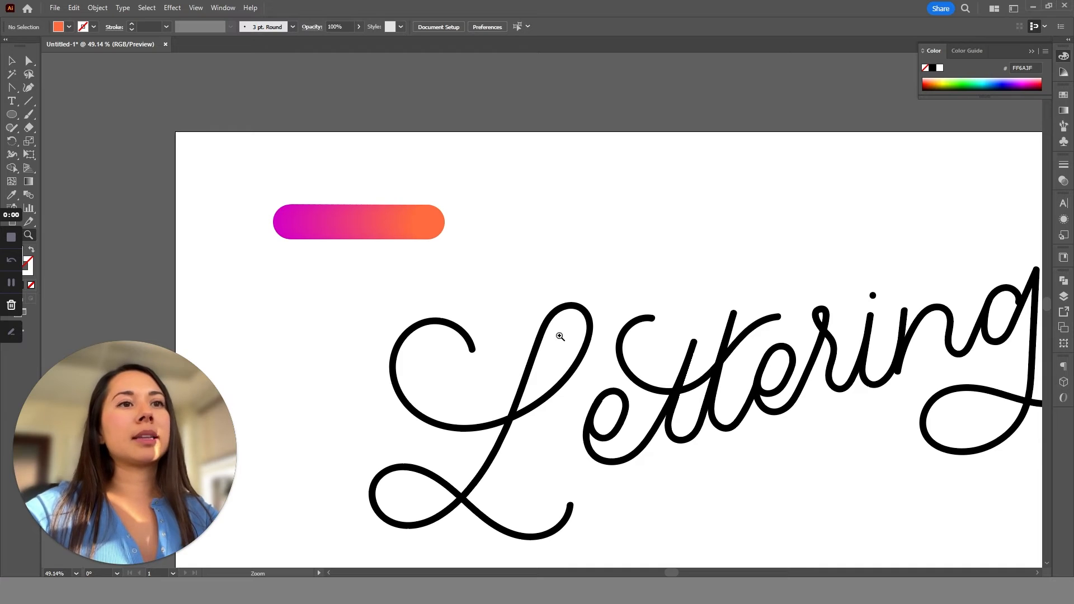
{"action": "key", "text": "v"}
{"action": "left_click", "coordinate": [568, 303]}
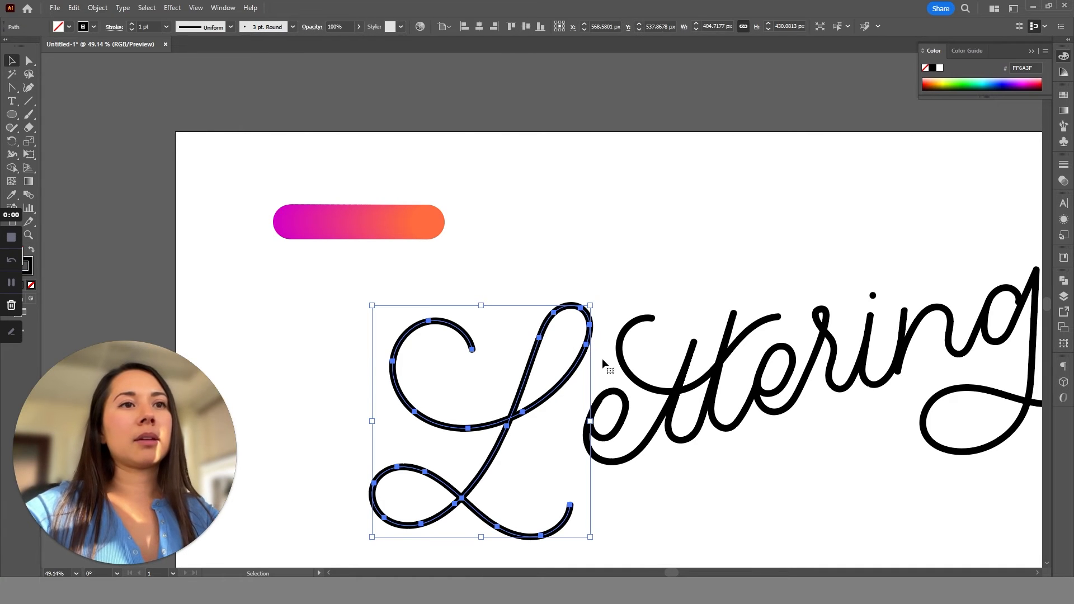
{"action": "scroll", "coordinate": [478, 291], "scroll_direction": "up", "scroll_amount": 1}
{"action": "left_click", "coordinate": [370, 211]}
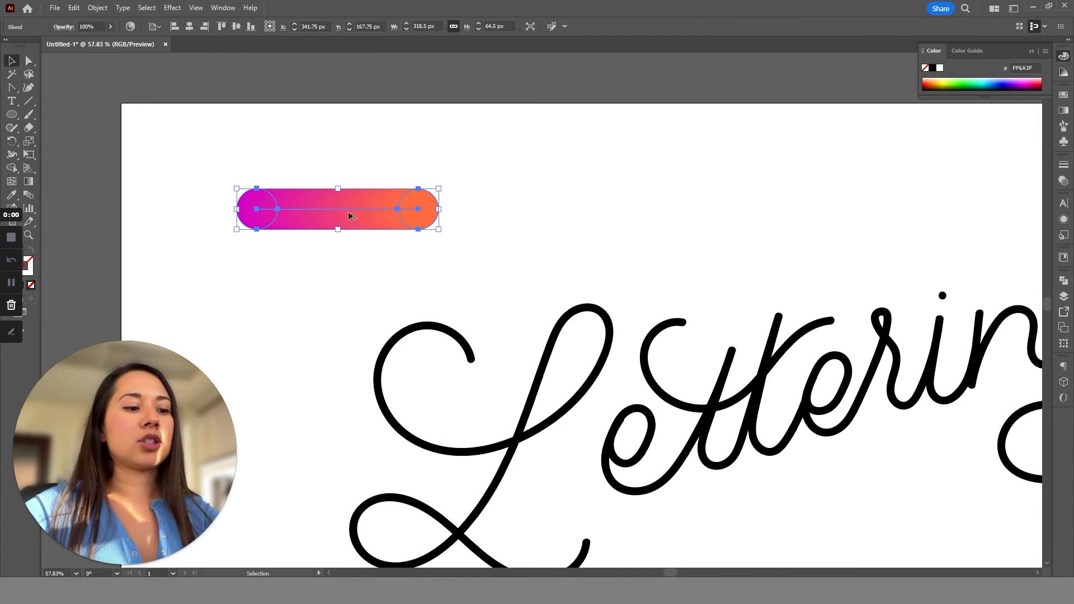
{"action": "left_click_drag", "start_coordinate": [348, 211], "coordinate": [649, 198]}
Try replacing the first gradient bar's blend spine with the letter L path.
{"action": "left_click", "coordinate": [371, 215]}
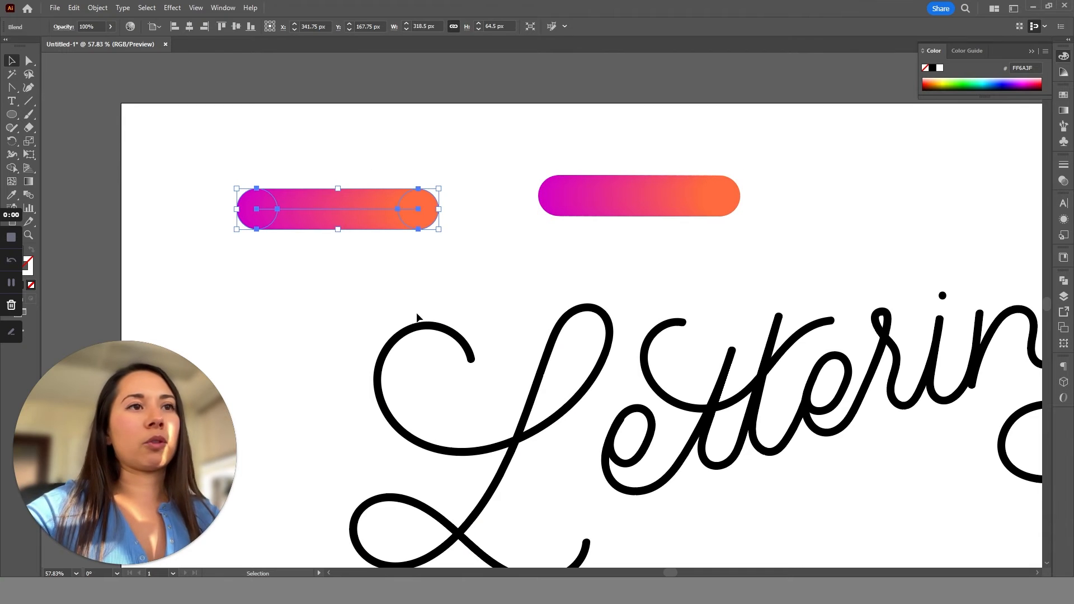
{"action": "left_click_drag", "start_coordinate": [435, 347], "coordinate": [425, 348]}
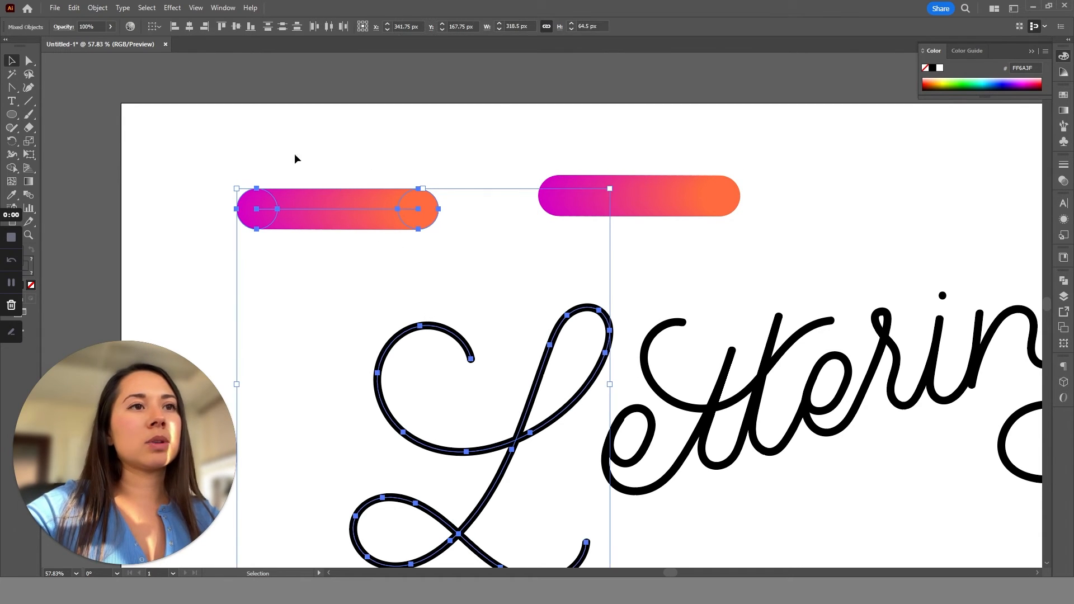
{"action": "left_click", "coordinate": [95, 7]}
{"action": "mouse_move", "coordinate": [202, 352]}
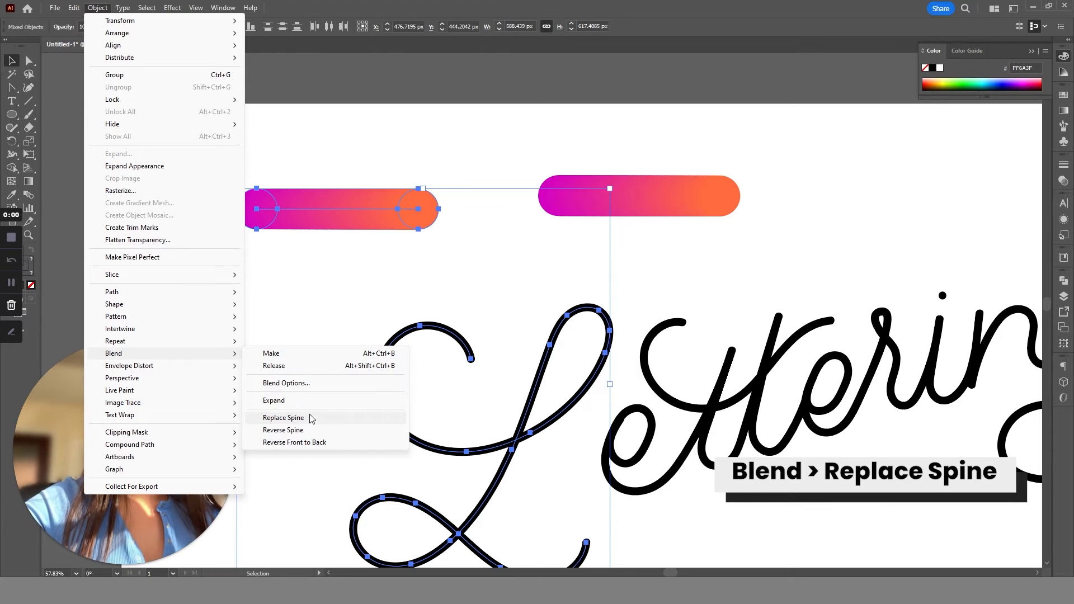
{"action": "left_click", "coordinate": [311, 419]}
{"action": "left_click_drag", "start_coordinate": [475, 419], "coordinate": [386, 313]}
{"action": "left_click", "coordinate": [579, 500]}
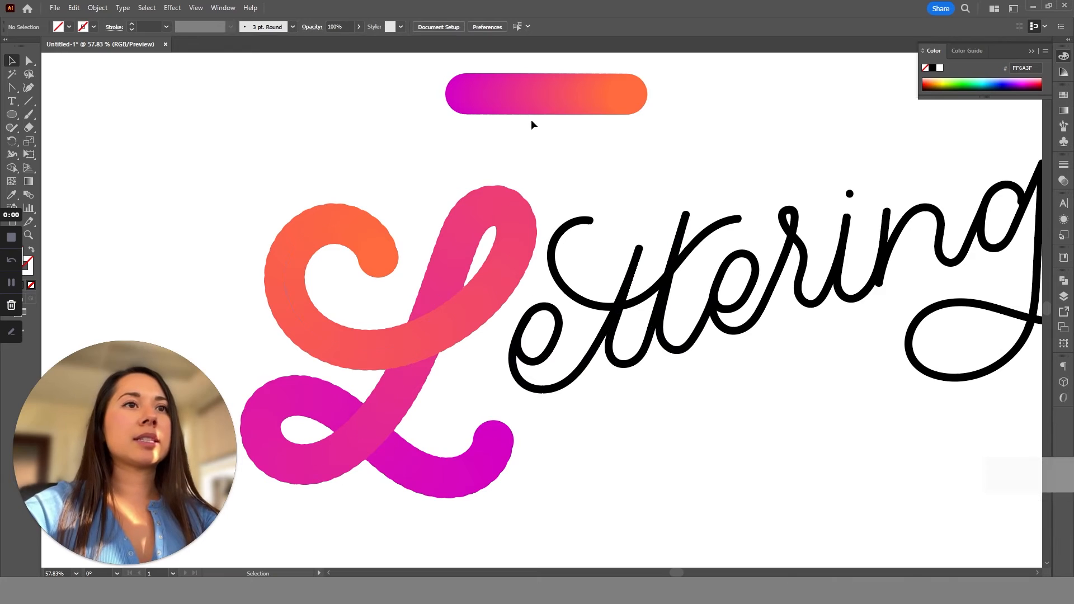
Inspect the blended L's path and end circle, and undo its spine replacement.
{"action": "left_click", "coordinate": [532, 96]}
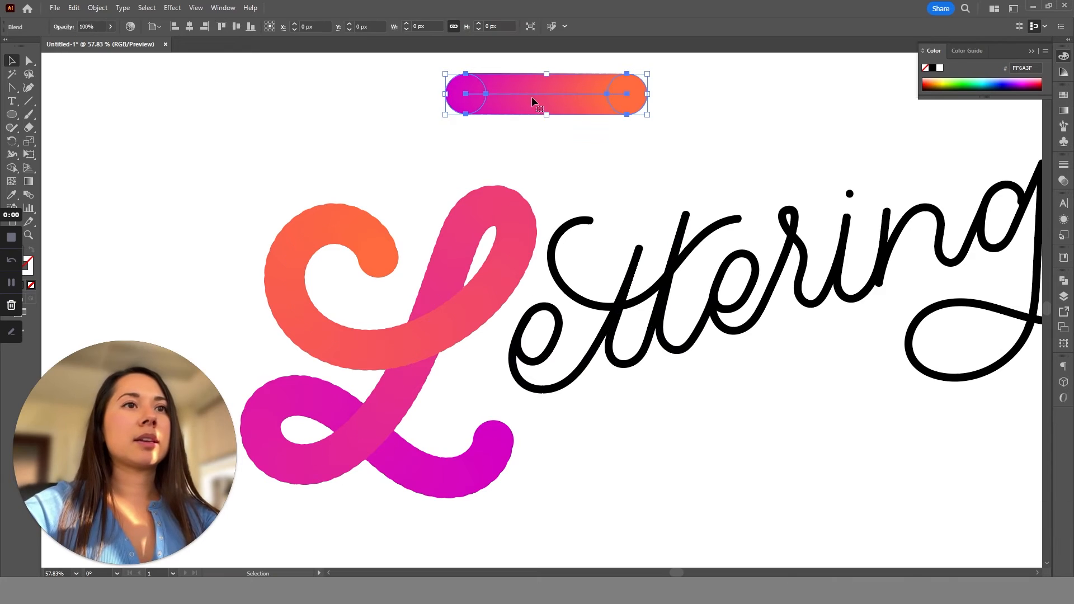
{"action": "left_click", "coordinate": [451, 306]}
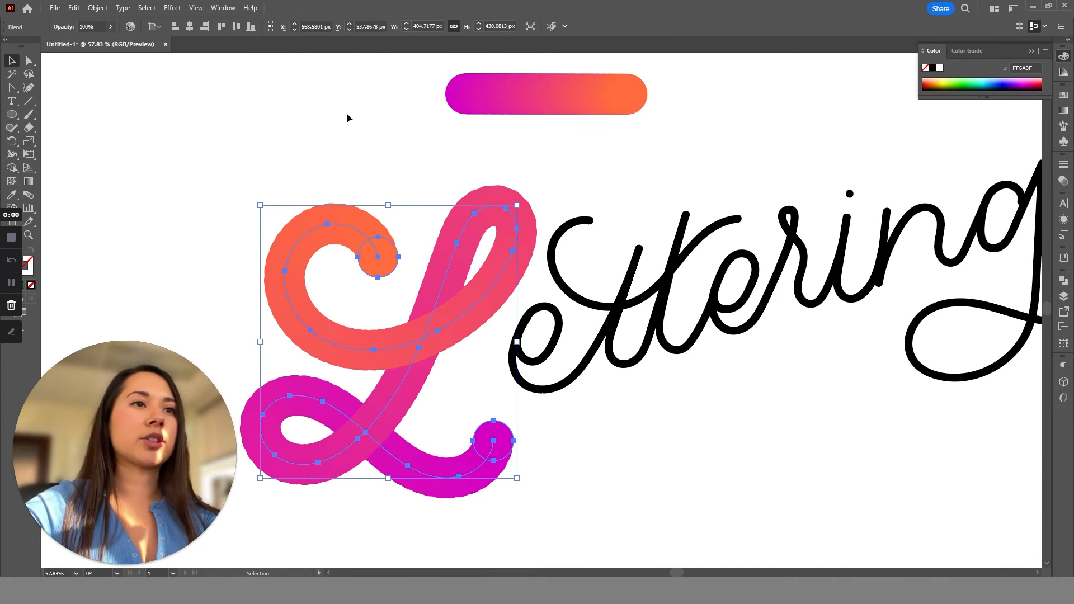
{"action": "key", "text": "a"}
{"action": "left_click_drag", "start_coordinate": [365, 185], "coordinate": [415, 263]}
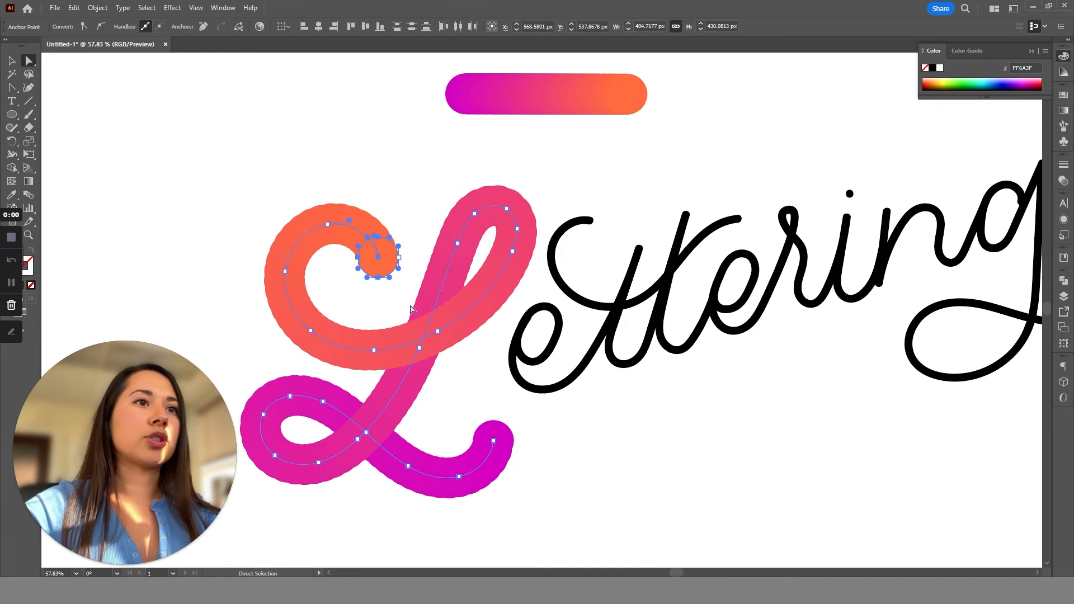
{"action": "key", "text": "v"}
{"action": "left_click_drag", "start_coordinate": [582, 99], "coordinate": [580, 101]}
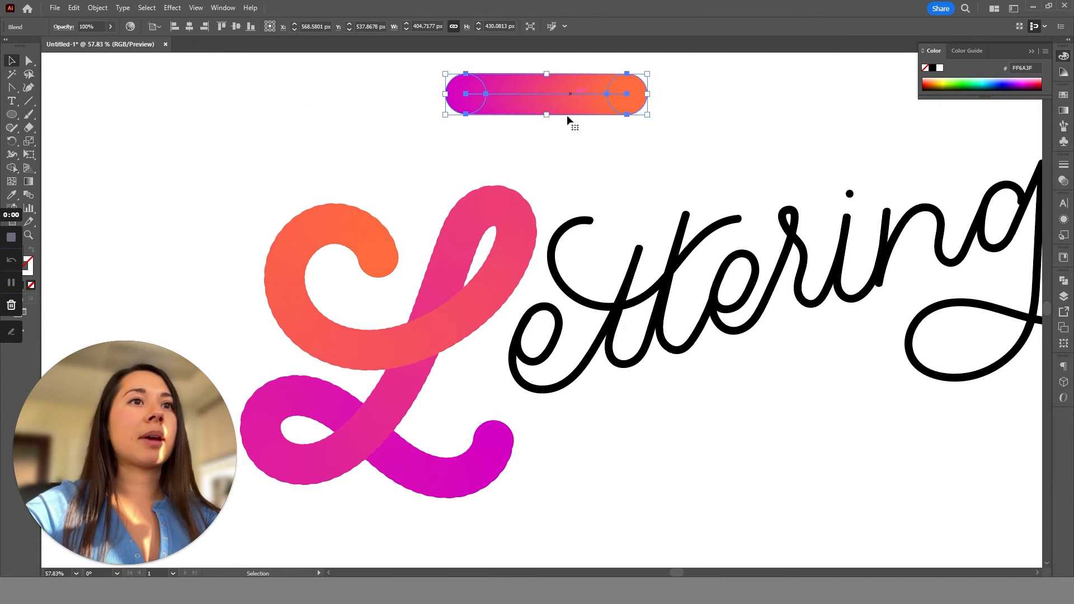
{"action": "scroll", "coordinate": [566, 116], "scroll_direction": "down", "scroll_amount": 3}
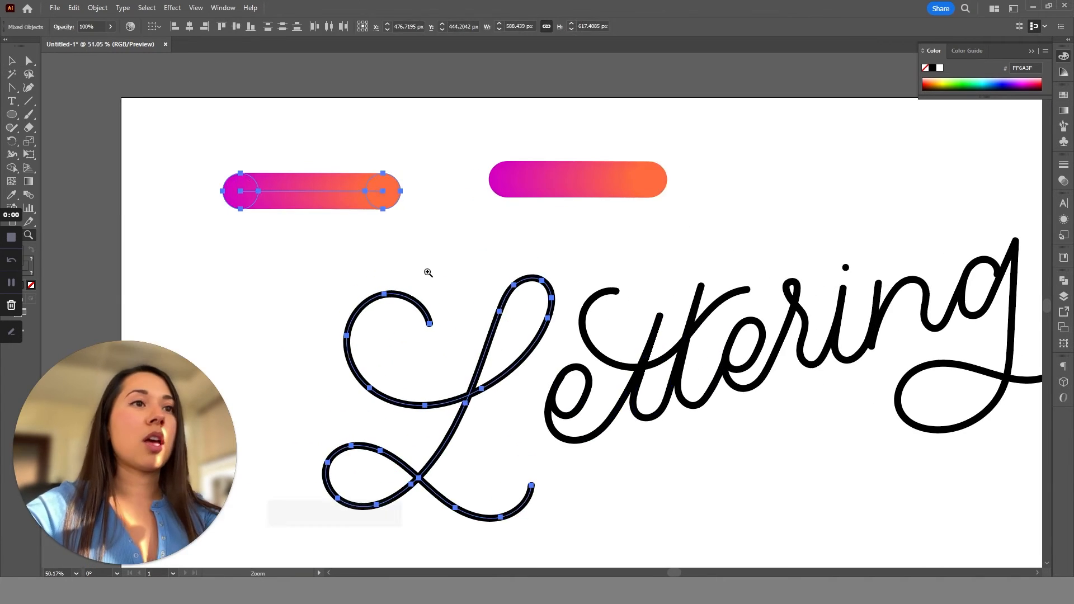
Delete the duplicate gradient bar and scale the remaining one proportionally to about 106 × 21.5 px.
{"action": "left_click_drag", "start_coordinate": [302, 186], "coordinate": [642, 230]}
{"action": "left_click", "coordinate": [665, 197]}
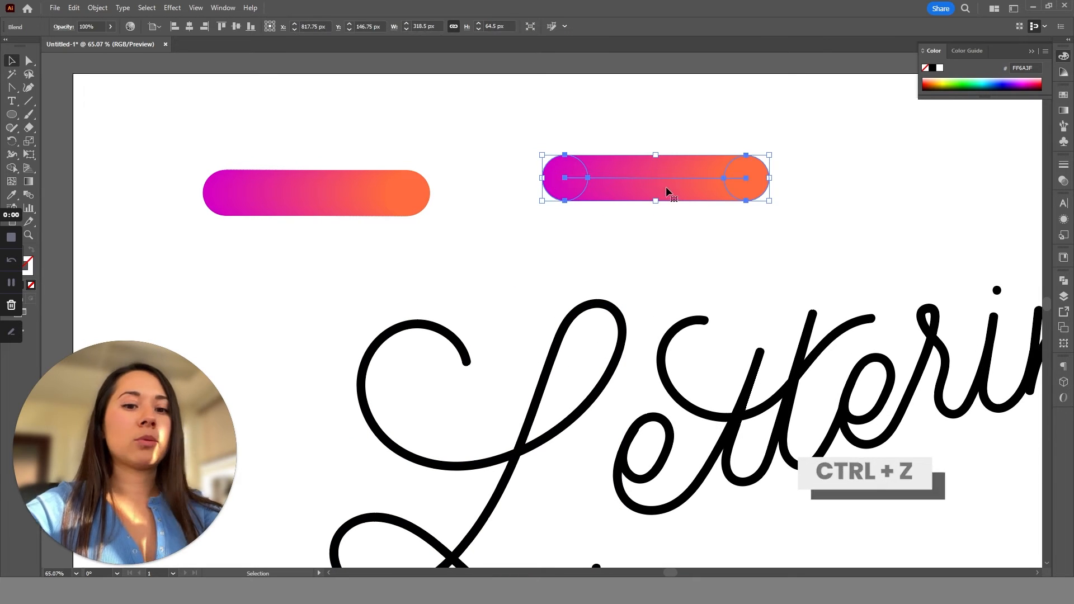
{"action": "key", "text": "Delete"}
{"action": "left_click", "coordinate": [404, 189]}
{"action": "scroll", "coordinate": [367, 194], "scroll_direction": "up", "scroll_amount": 2}
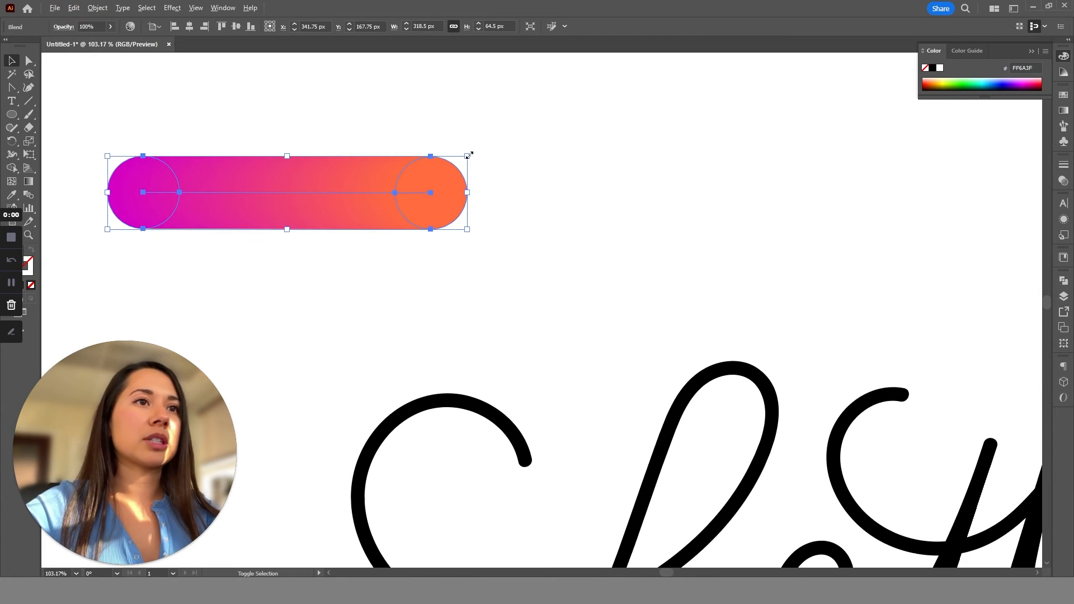
{"action": "left_click_drag", "start_coordinate": [469, 156], "coordinate": [418, 183]}
Place four copies of the small gradient bar above the lettering.
{"action": "scroll", "coordinate": [425, 268], "scroll_direction": "down", "scroll_amount": 2}
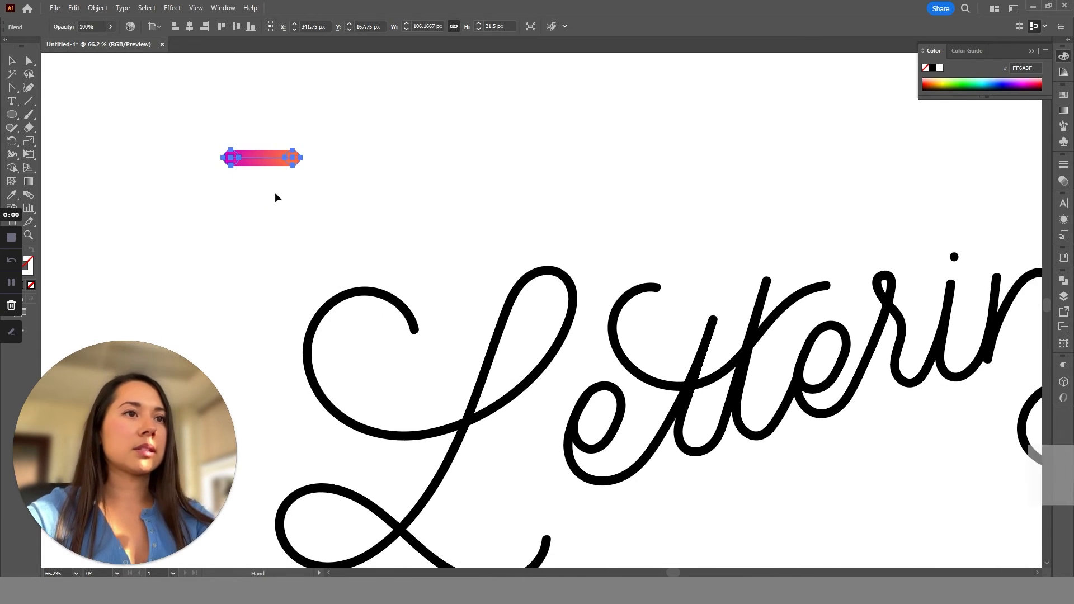
{"action": "left_click_drag", "start_coordinate": [277, 162], "coordinate": [556, 148]}
{"action": "left_click_drag", "start_coordinate": [671, 178], "coordinate": [694, 138]}
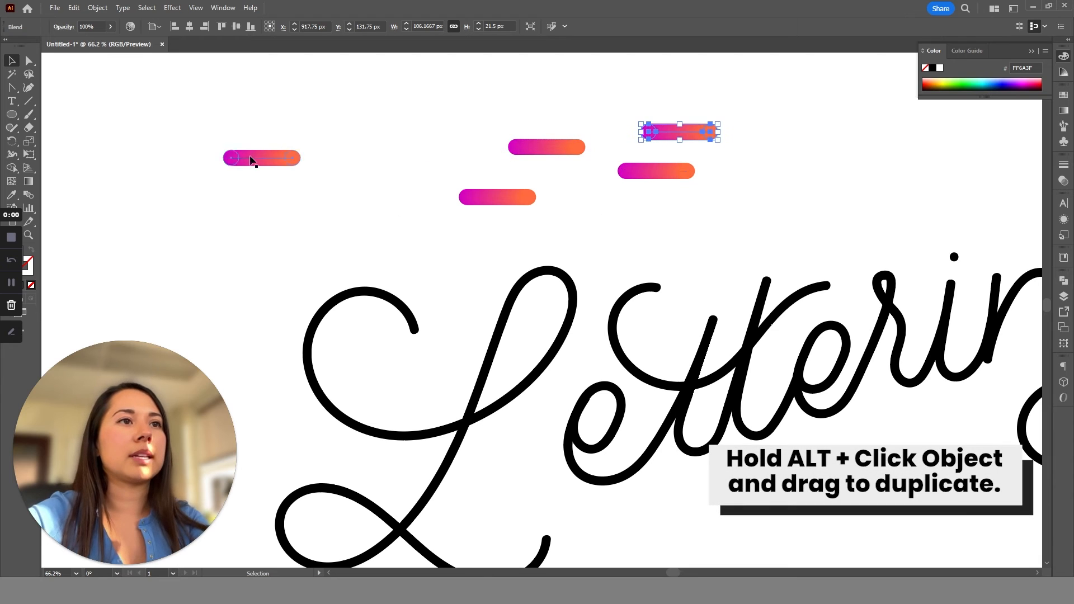
Move the original small bar just above the L and replace its blend spine with the L path.
{"action": "left_click_drag", "start_coordinate": [251, 161], "coordinate": [333, 217]}
{"action": "left_click_drag", "start_coordinate": [292, 163], "coordinate": [385, 344]}
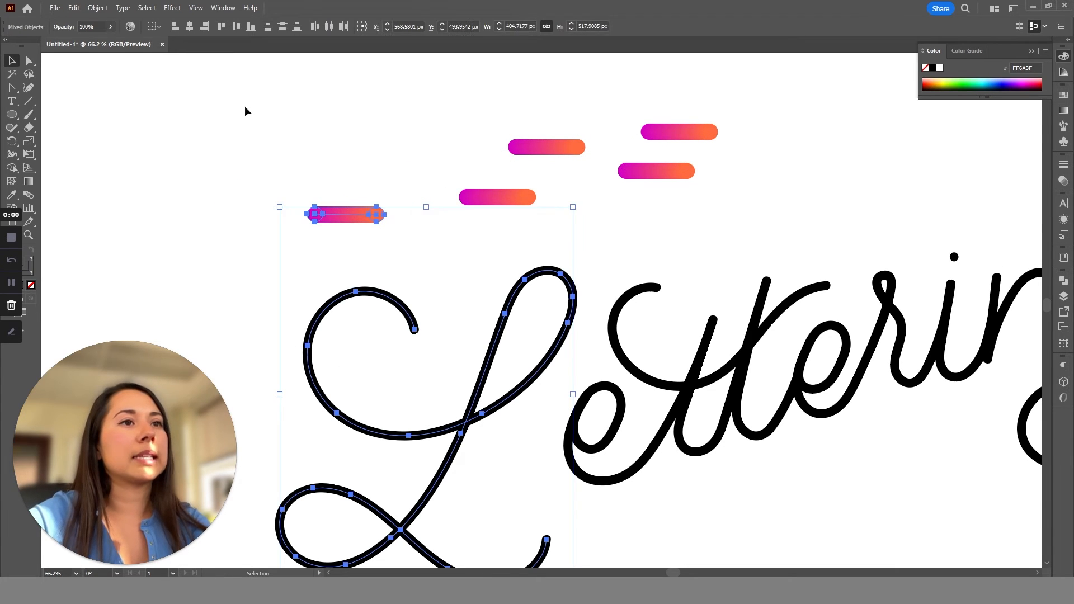
{"action": "left_click", "coordinate": [97, 8]}
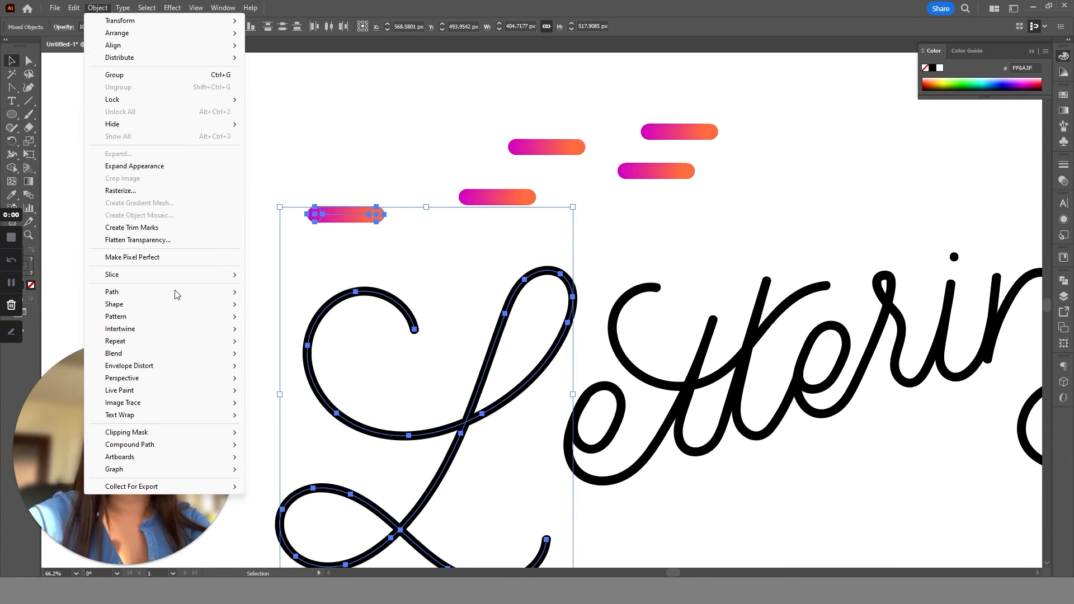
{"action": "mouse_move", "coordinate": [179, 353]}
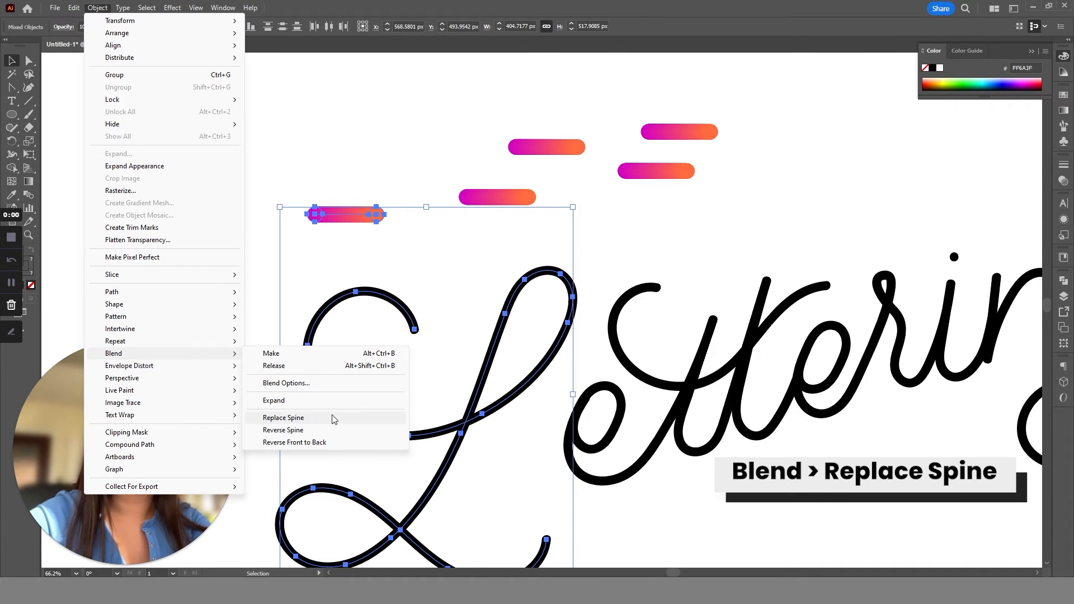
{"action": "left_click", "coordinate": [282, 417]}
{"action": "key", "text": "ctrl+0"}
{"action": "left_click", "coordinate": [635, 522]}
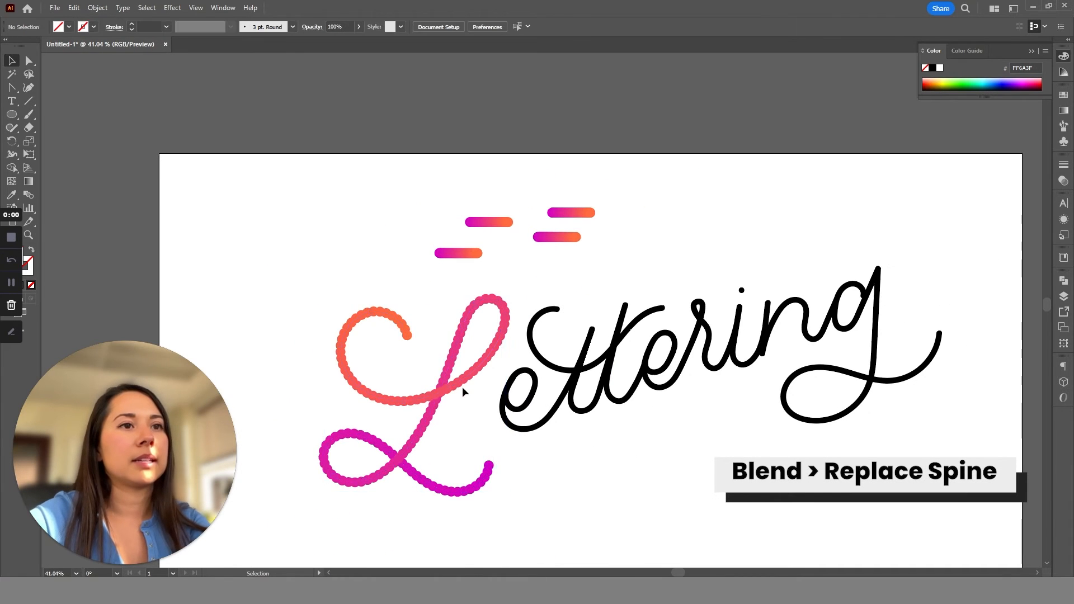
Set the L blend's spacing to Specified Steps with 200 steps.
{"action": "scroll", "coordinate": [462, 387], "scroll_direction": "up", "scroll_amount": 3}
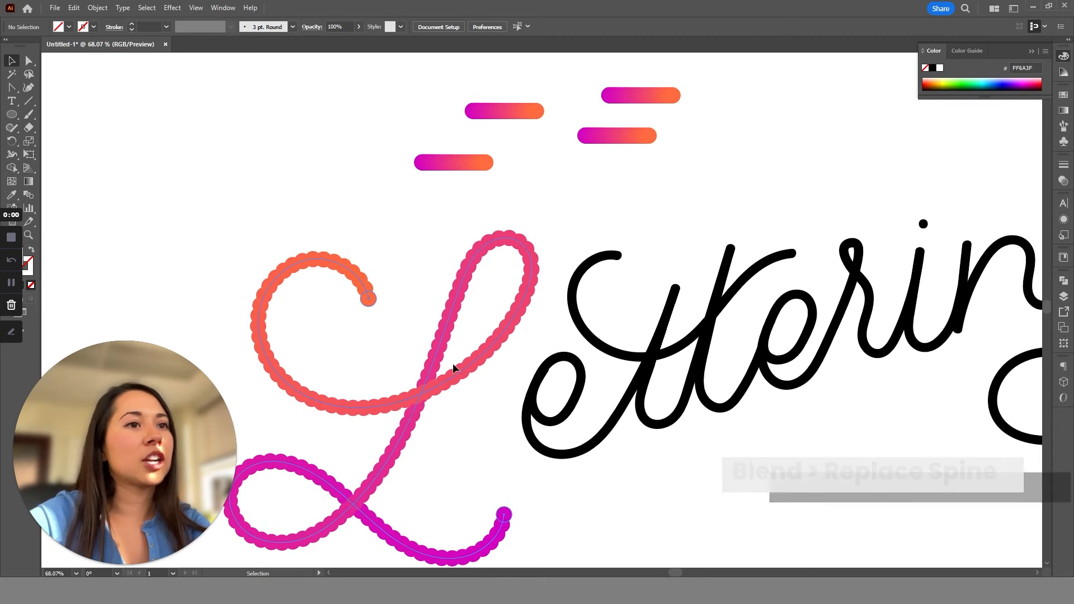
{"action": "left_click", "coordinate": [452, 367]}
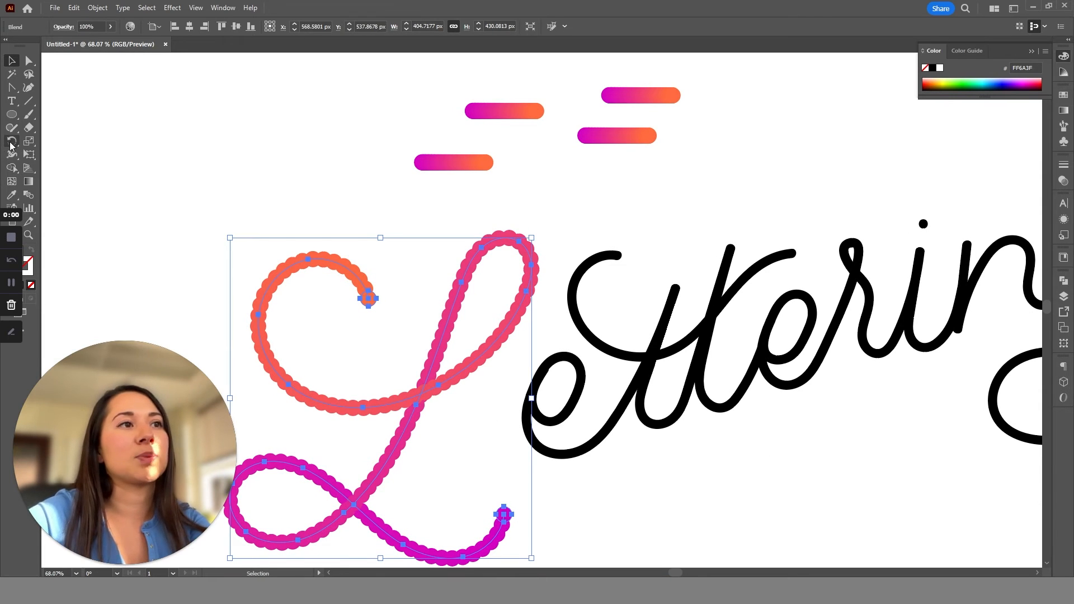
{"action": "double_click", "coordinate": [28, 193]}
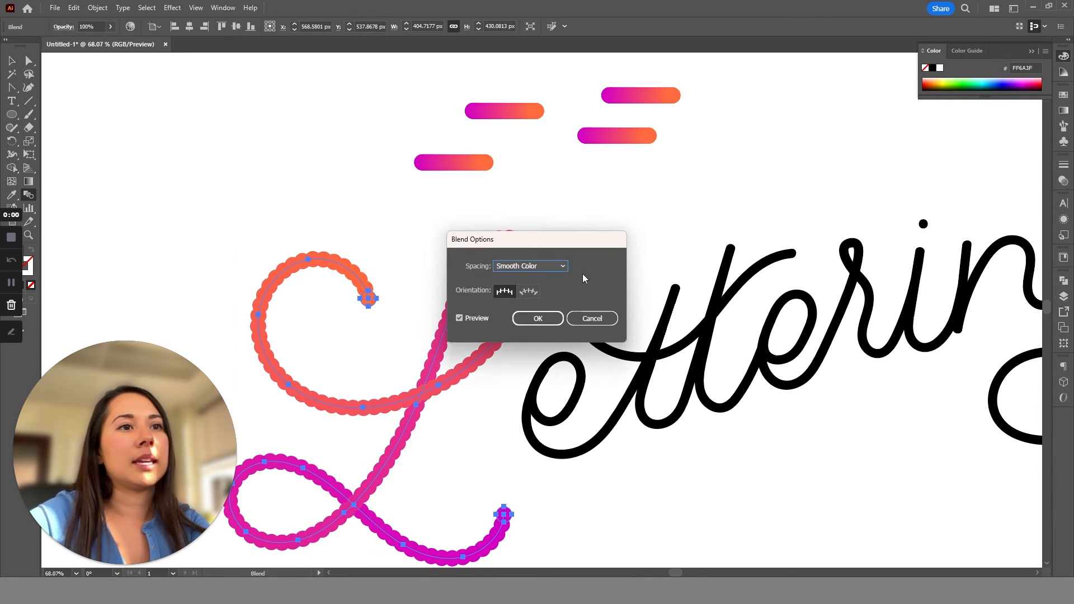
{"action": "left_click", "coordinate": [547, 267]}
{"action": "left_click", "coordinate": [555, 280]}
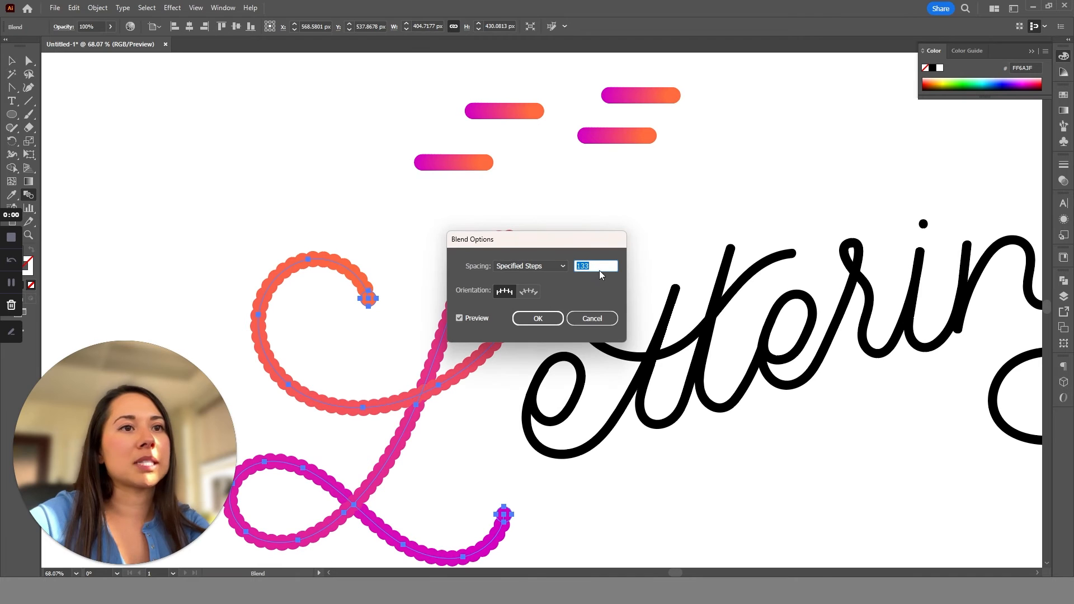
{"action": "key", "text": "Up"}
{"action": "key", "text": "Up"}
{"action": "key", "text": "Up"}
{"action": "key", "text": "Up"}
{"action": "key", "text": "Up"}
{"action": "key", "text": "Up"}
{"action": "key", "text": "Up"}
{"action": "key", "text": "Up"}
{"action": "key", "text": "Up"}
{"action": "key", "text": "Up"}
{"action": "key", "text": "Up"}
{"action": "key", "text": "Up"}
{"action": "key", "text": "Up"}
{"action": "key", "text": "Up"}
{"action": "key", "text": "Up"}
{"action": "key", "text": "Up"}
{"action": "key", "text": "Up"}
{"action": "key", "text": "Up"}
{"action": "key", "text": "Up"}
{"action": "key", "text": "Up"}
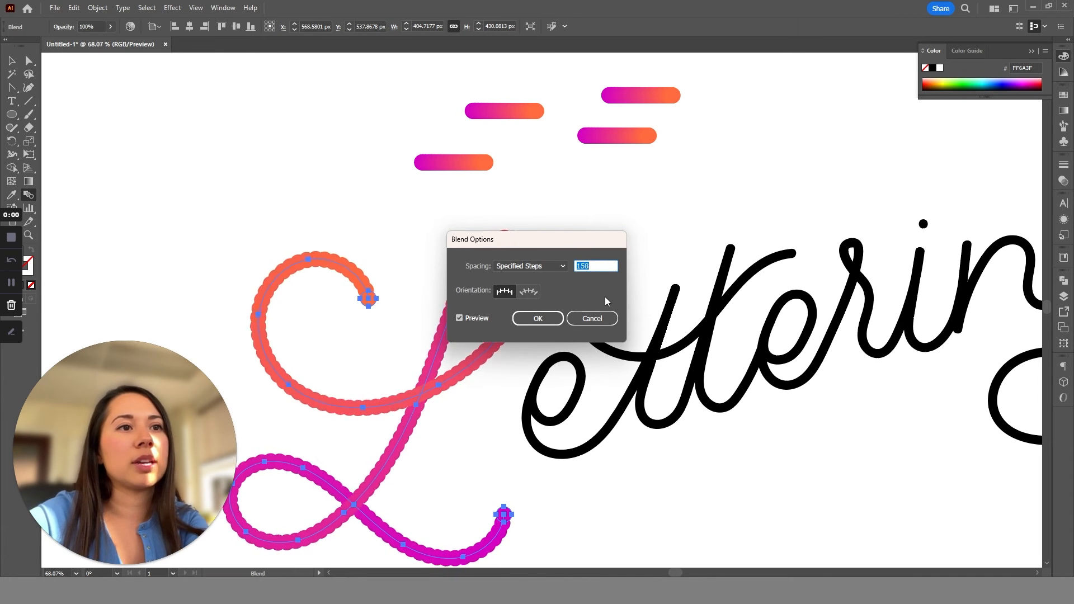
{"action": "key", "text": "Up"}
{"action": "key", "text": "Up"}
{"action": "key", "text": "Up"}
{"action": "key", "text": "Up"}
{"action": "key", "text": "Up"}
{"action": "key", "text": "Up"}
{"action": "key", "text": "Up"}
{"action": "key", "text": "Up"}
{"action": "key", "text": "Up"}
{"action": "key", "text": "Up"}
{"action": "key", "text": "Up"}
{"action": "key", "text": "Up"}
{"action": "key", "text": "Up"}
{"action": "key", "text": "Up"}
{"action": "key", "text": "Up"}
{"action": "key", "text": "Up"}
{"action": "key", "text": "Up"}
{"action": "key", "text": "Up"}
{"action": "key", "text": "Up"}
{"action": "key", "text": "Up"}
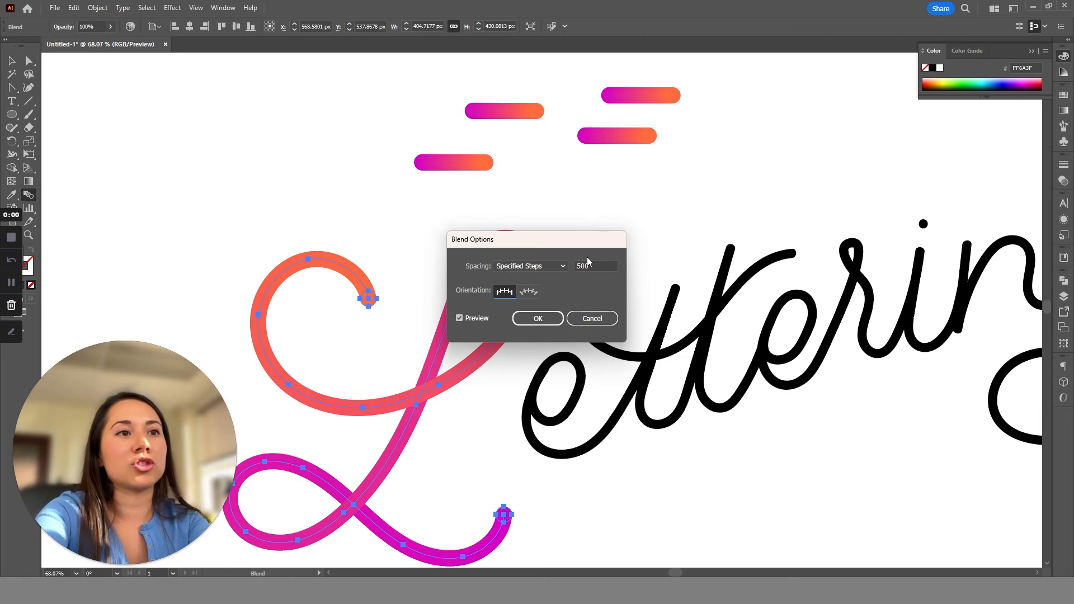
{"action": "left_click_drag", "start_coordinate": [604, 265], "coordinate": [532, 265]}
{"action": "type", "text": "200"}
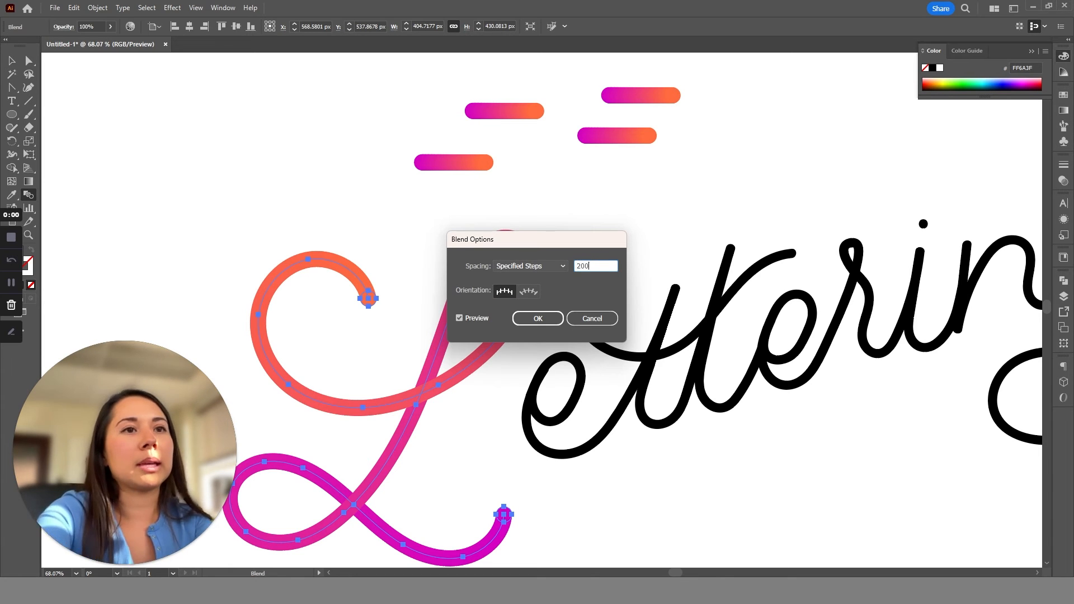
{"action": "key", "text": "Return"}
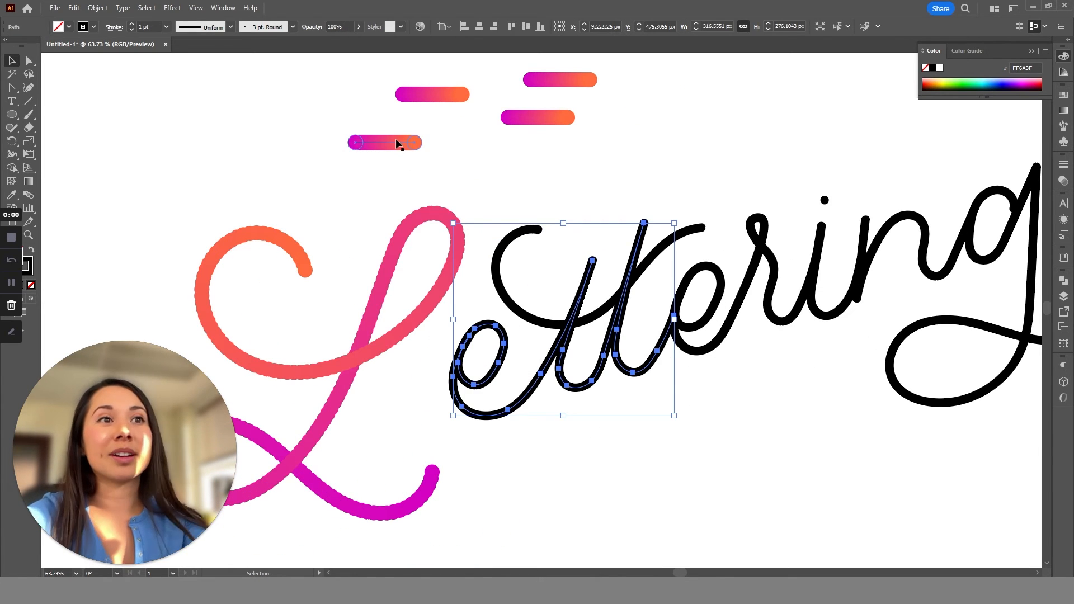
Move the nearest small bar above the "ett" path and replace its blend spine with that path.
{"action": "left_click_drag", "start_coordinate": [399, 144], "coordinate": [544, 176]}
{"action": "left_click", "coordinate": [537, 177], "text": "shift"}
{"action": "left_click", "coordinate": [97, 7]}
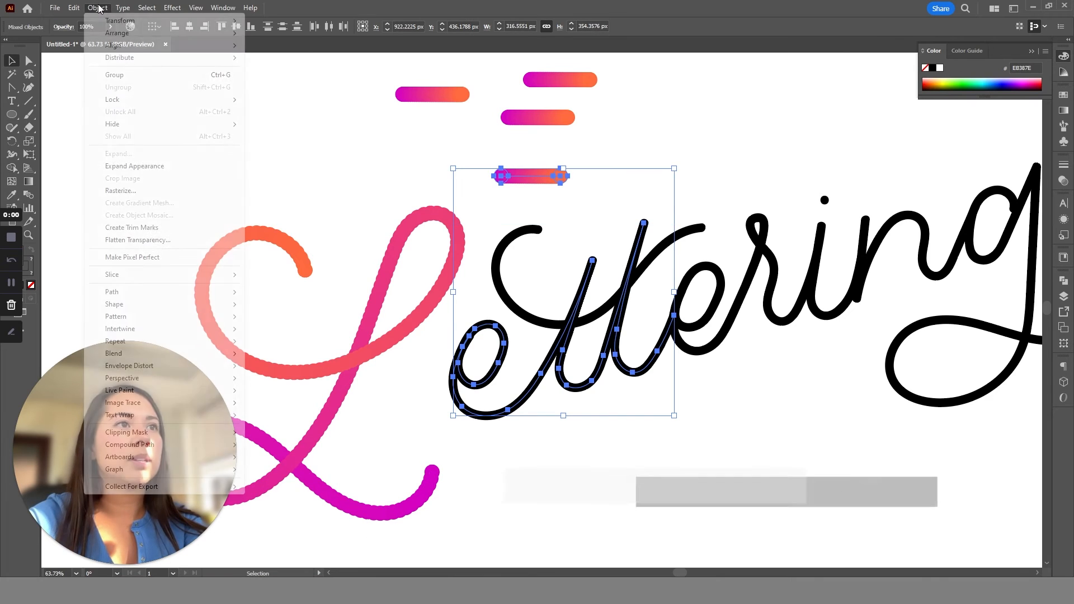
{"action": "mouse_move", "coordinate": [186, 360]}
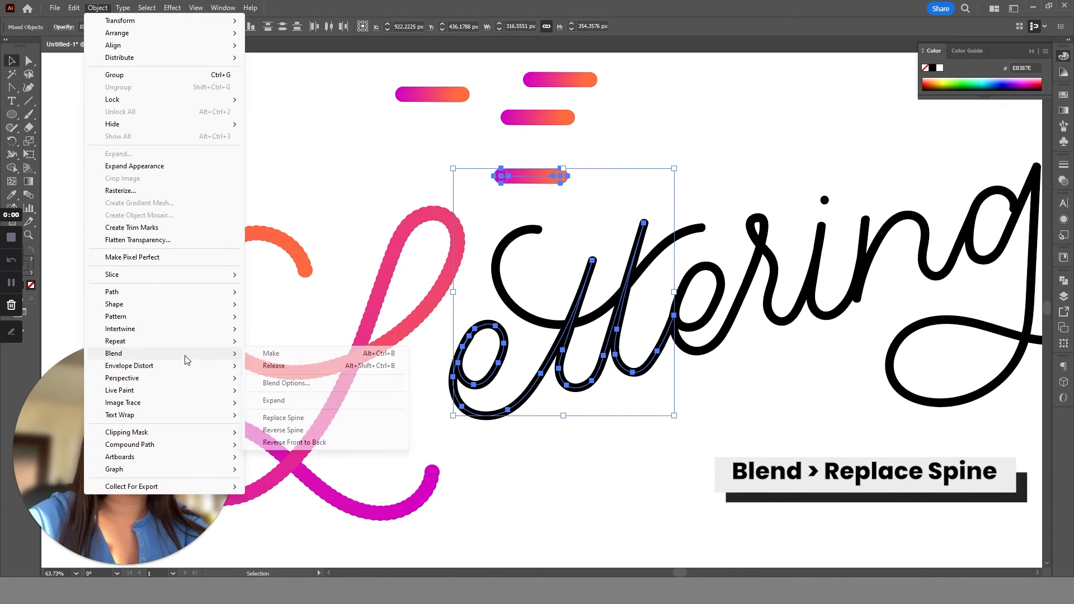
{"action": "left_click", "coordinate": [330, 418]}
{"action": "left_click", "coordinate": [703, 472]}
Check the number of specified steps in the L's blend options.
{"action": "left_click", "coordinate": [547, 377]}
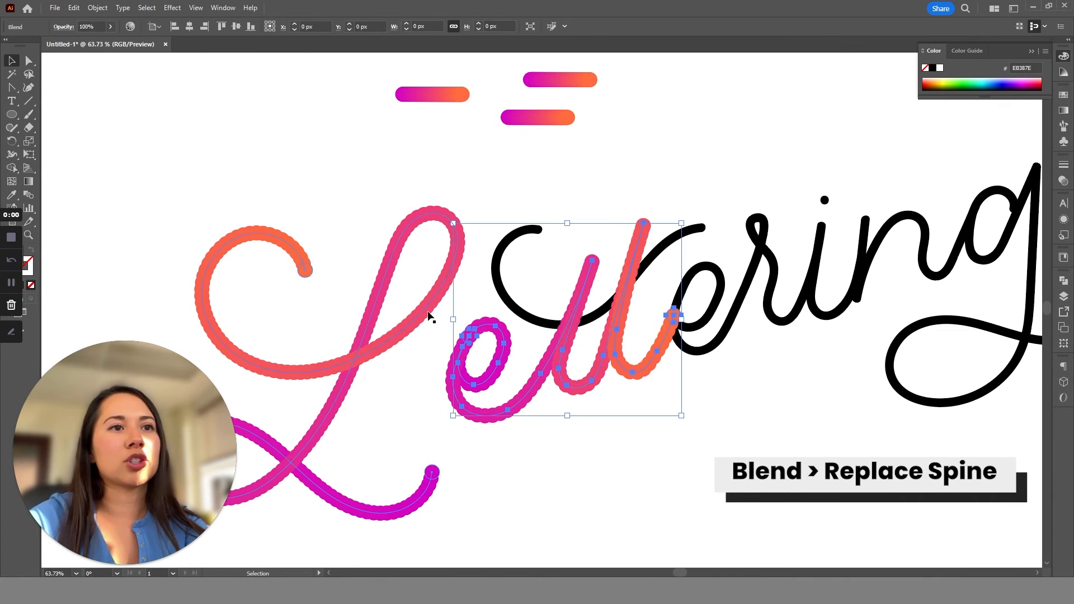
{"action": "left_click", "coordinate": [398, 305]}
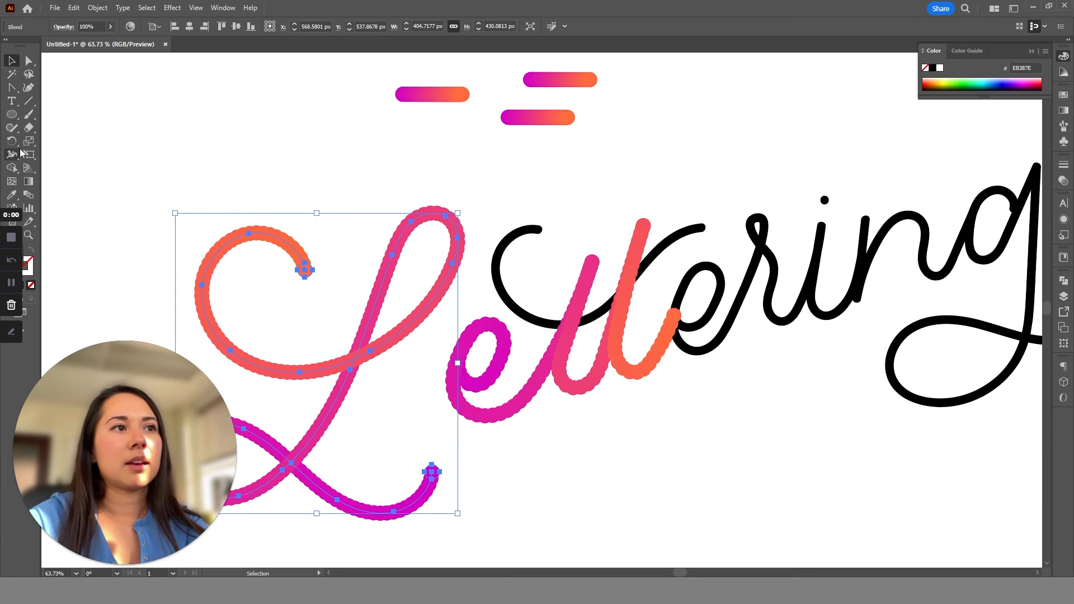
{"action": "double_click", "coordinate": [28, 197]}
{"action": "double_click", "coordinate": [594, 265]}
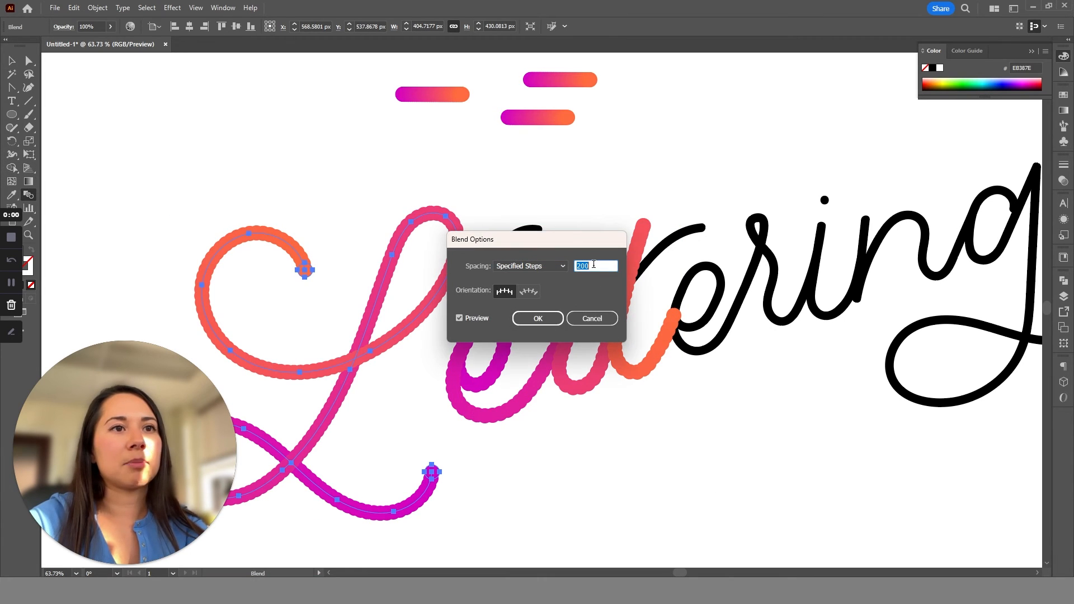
{"action": "left_click", "coordinate": [538, 318]}
{"action": "key", "text": "v"}
Set the "ett" blend's spacing to Specified Steps with 200 steps.
{"action": "left_click", "coordinate": [512, 379]}
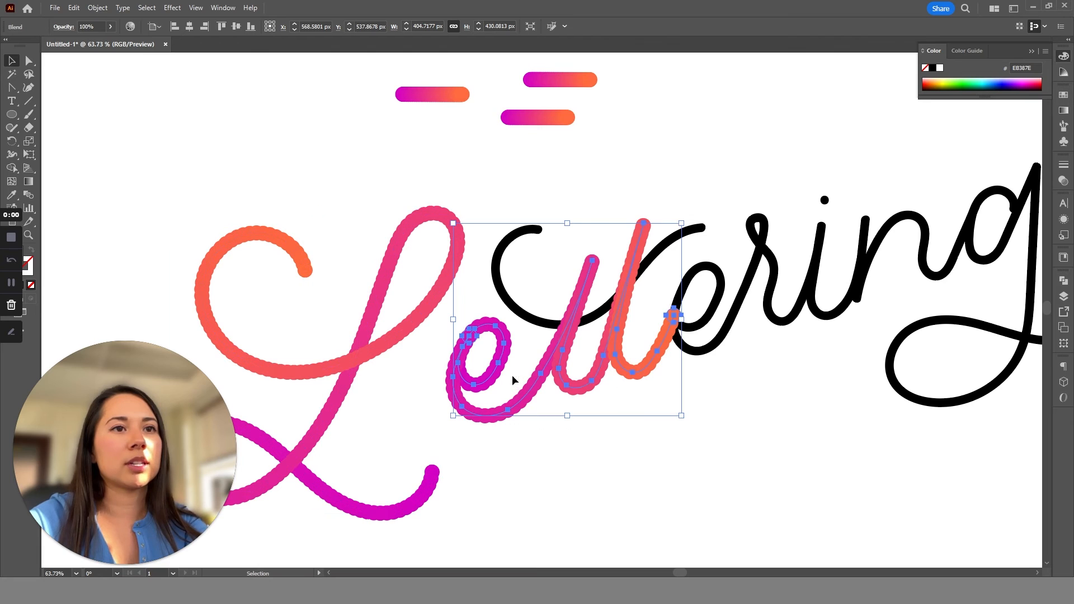
{"action": "double_click", "coordinate": [32, 194]}
{"action": "left_click", "coordinate": [530, 267]}
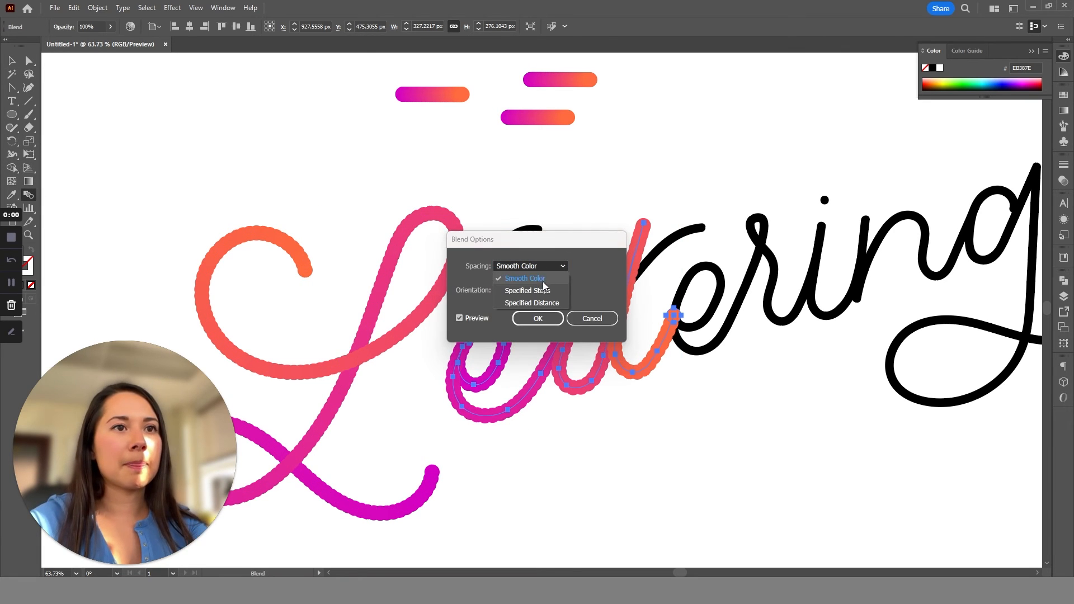
{"action": "left_click", "coordinate": [542, 285]}
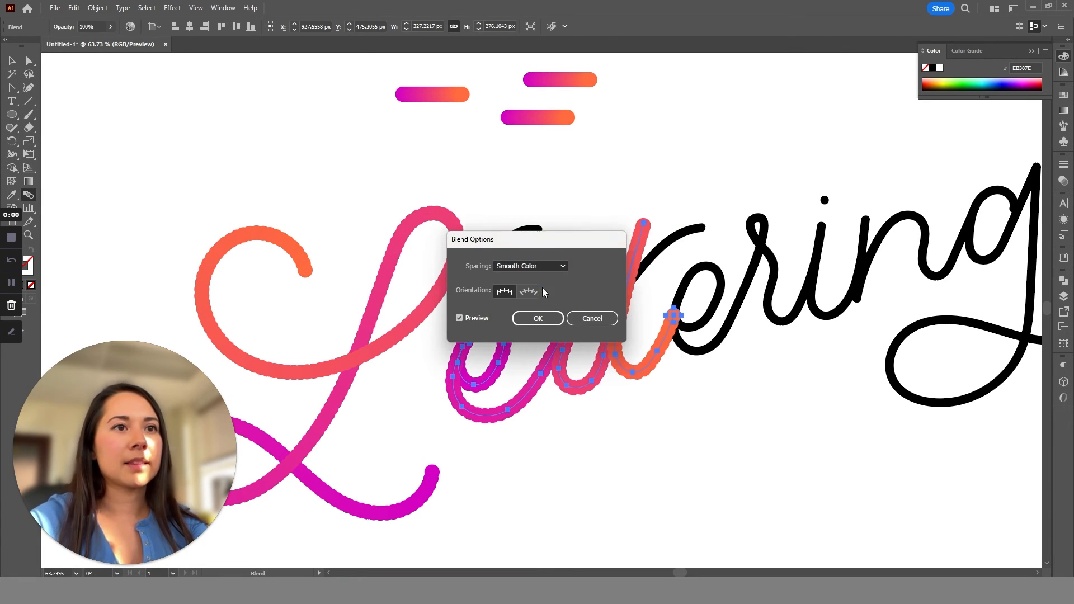
{"action": "left_click", "coordinate": [539, 318]}
{"action": "left_click", "coordinate": [717, 446]}
Replace the blend spine of the lowest of the three small gradient bars with the "eri" path.
{"action": "key", "text": "z"}
{"action": "left_click_drag", "start_coordinate": [651, 363], "coordinate": [569, 305]}
{"action": "left_click_drag", "start_coordinate": [697, 352], "coordinate": [706, 427]}
{"action": "left_click_drag", "start_coordinate": [625, 441], "coordinate": [780, 492]}
{"action": "left_click_drag", "start_coordinate": [665, 406], "coordinate": [330, 273]}
{"action": "left_click_drag", "start_coordinate": [763, 388], "coordinate": [716, 354]}
{"action": "key", "text": "v"}
{"action": "left_click", "coordinate": [658, 276]}
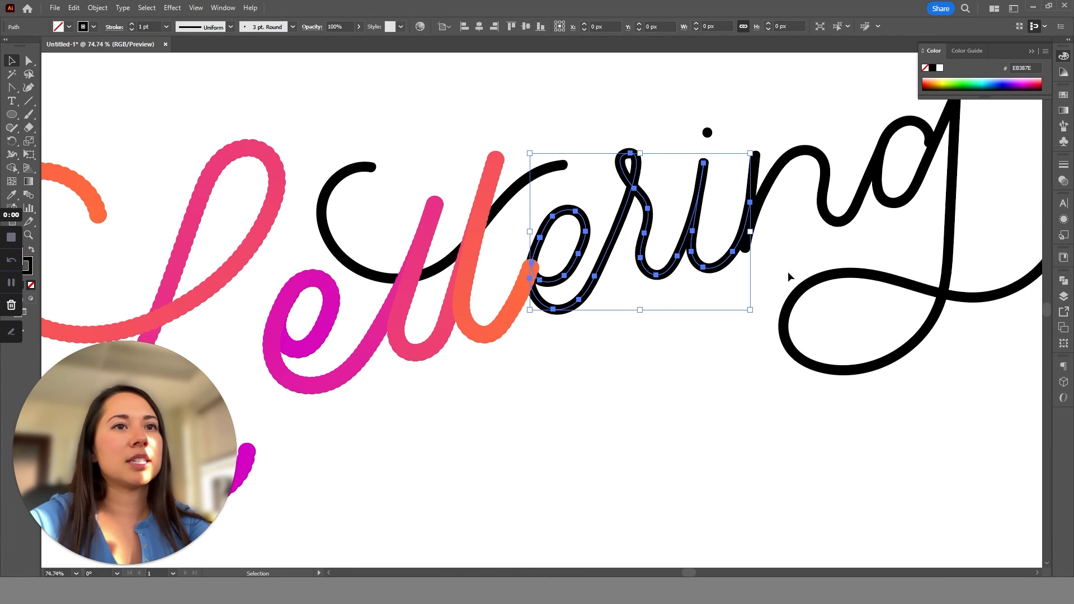
{"action": "key", "text": "z"}
{"action": "left_click_drag", "start_coordinate": [701, 340], "coordinate": [656, 308]}
{"action": "key", "text": "space"}
{"action": "left_click_drag", "start_coordinate": [741, 281], "coordinate": [724, 291]}
{"action": "left_click_drag", "start_coordinate": [704, 281], "coordinate": [725, 290]}
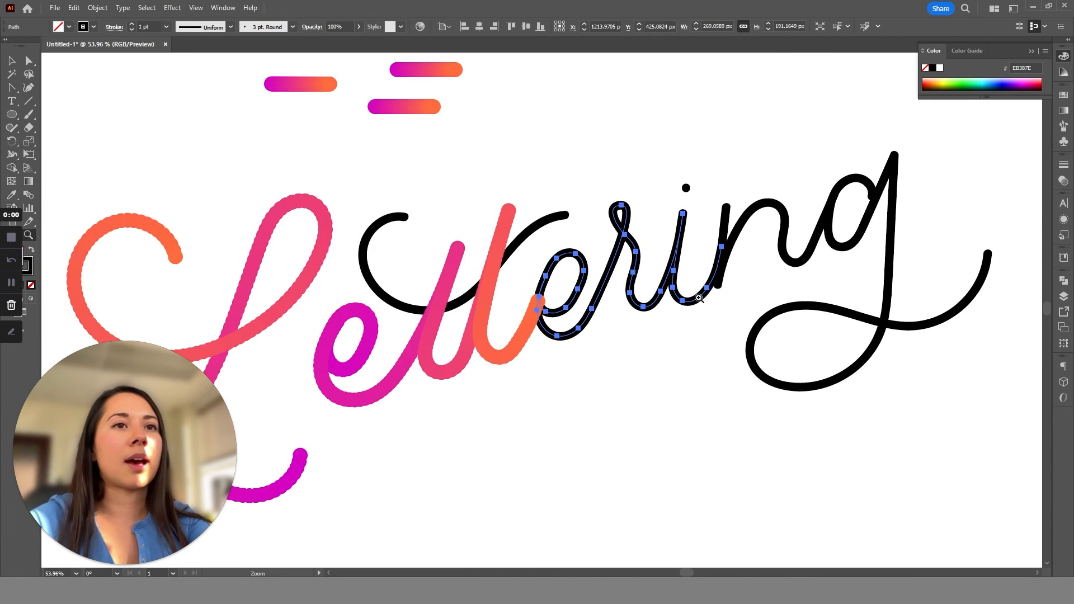
{"action": "key", "text": "v"}
{"action": "left_click", "coordinate": [405, 107], "text": "shift"}
{"action": "left_click", "coordinate": [97, 8]}
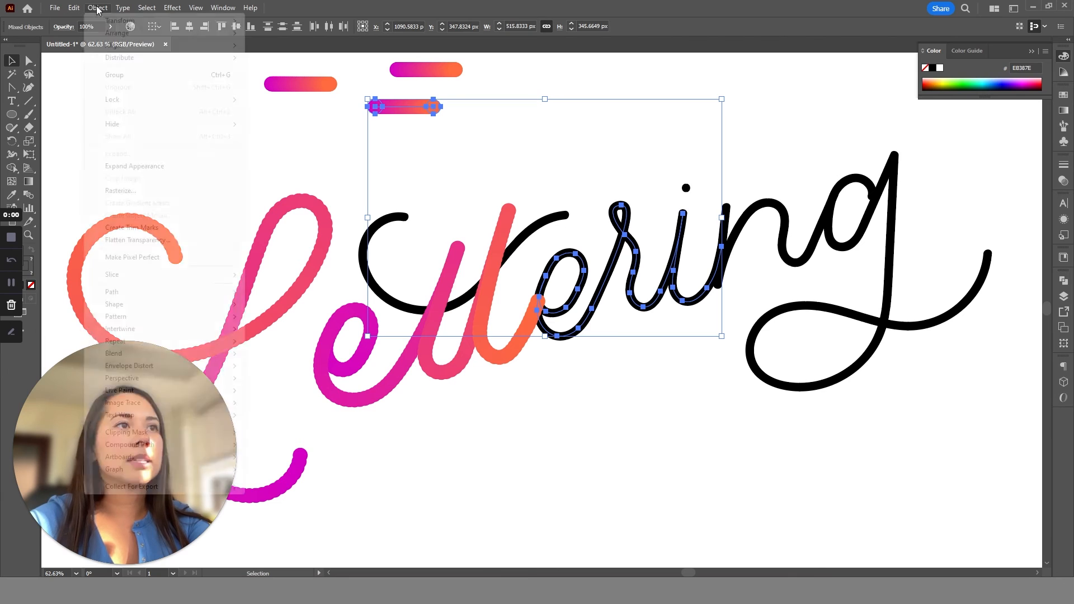
{"action": "mouse_move", "coordinate": [177, 358]}
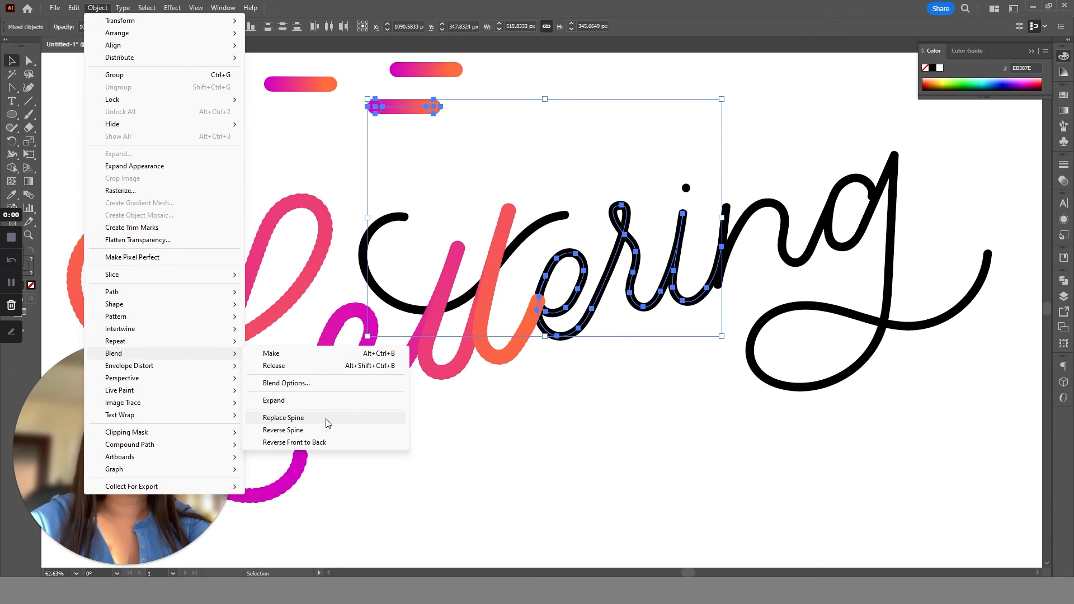
{"action": "left_click", "coordinate": [323, 416]}
Replace the blend spine of the upper of the two remaining small gradient bars with the n path.
{"action": "left_click", "coordinate": [845, 199]}
{"action": "left_click", "coordinate": [797, 256]}
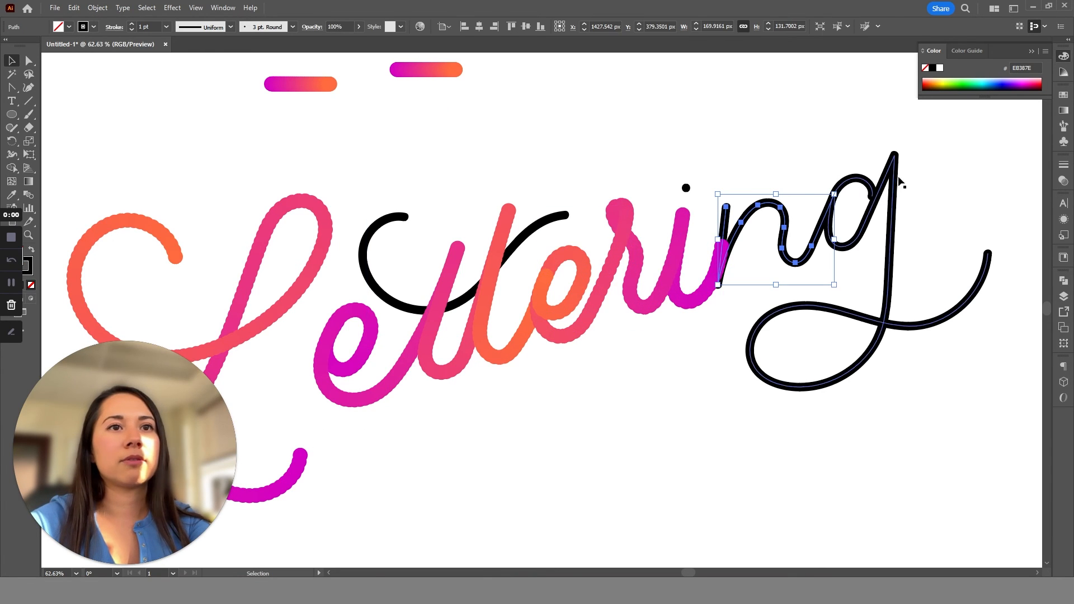
{"action": "left_click", "coordinate": [448, 78], "text": "shift"}
{"action": "left_click", "coordinate": [97, 8]}
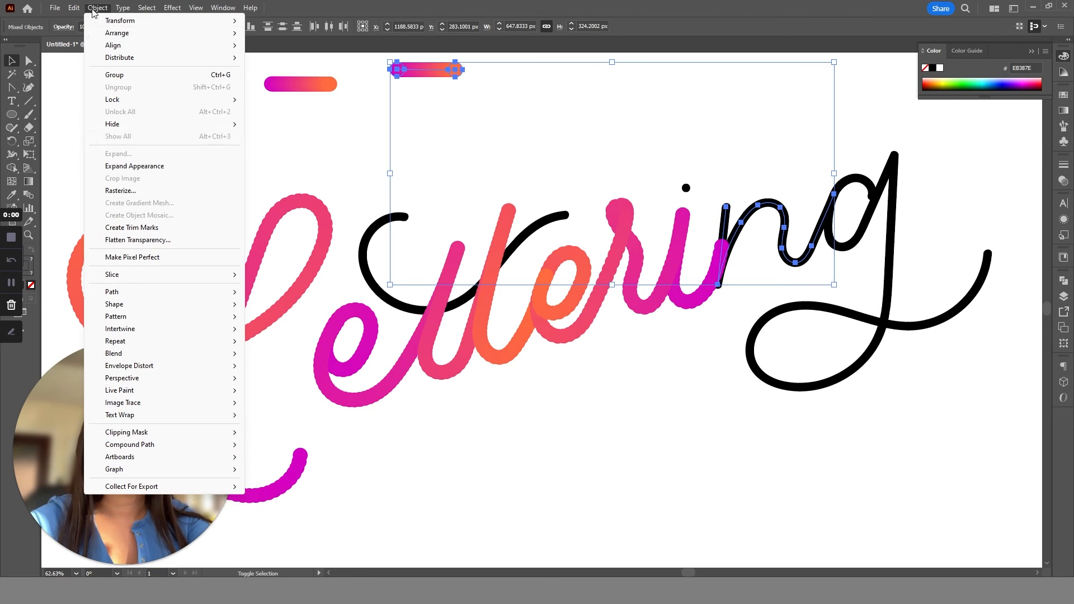
{"action": "mouse_move", "coordinate": [168, 354]}
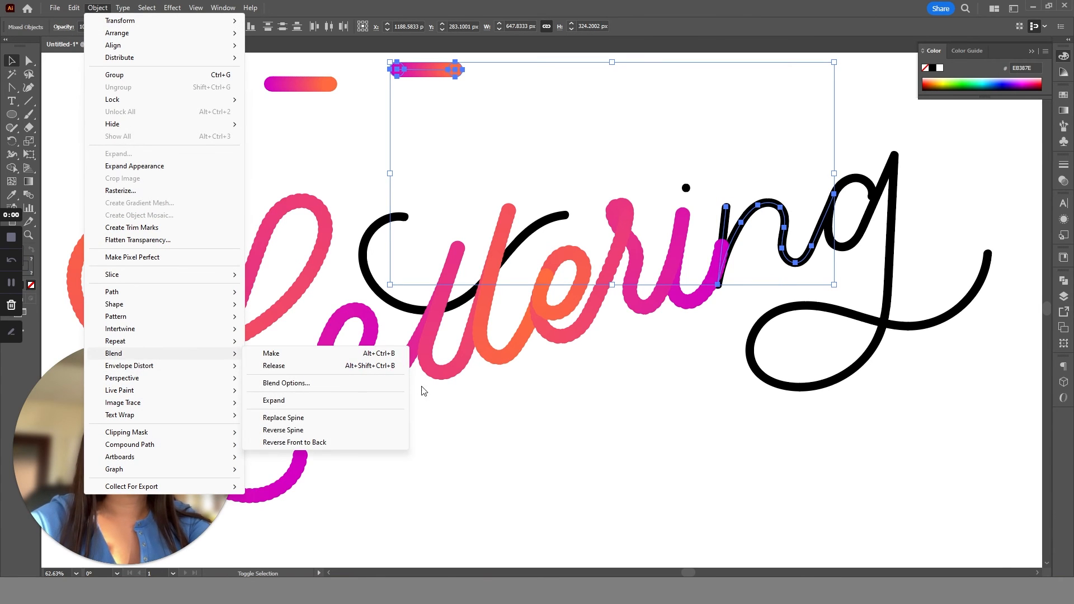
{"action": "left_click", "coordinate": [379, 419]}
{"action": "left_click", "coordinate": [585, 428]}
Duplicate the last small gradient bar and replace the copy's blend spine with the g path.
{"action": "left_click", "coordinate": [876, 215]}
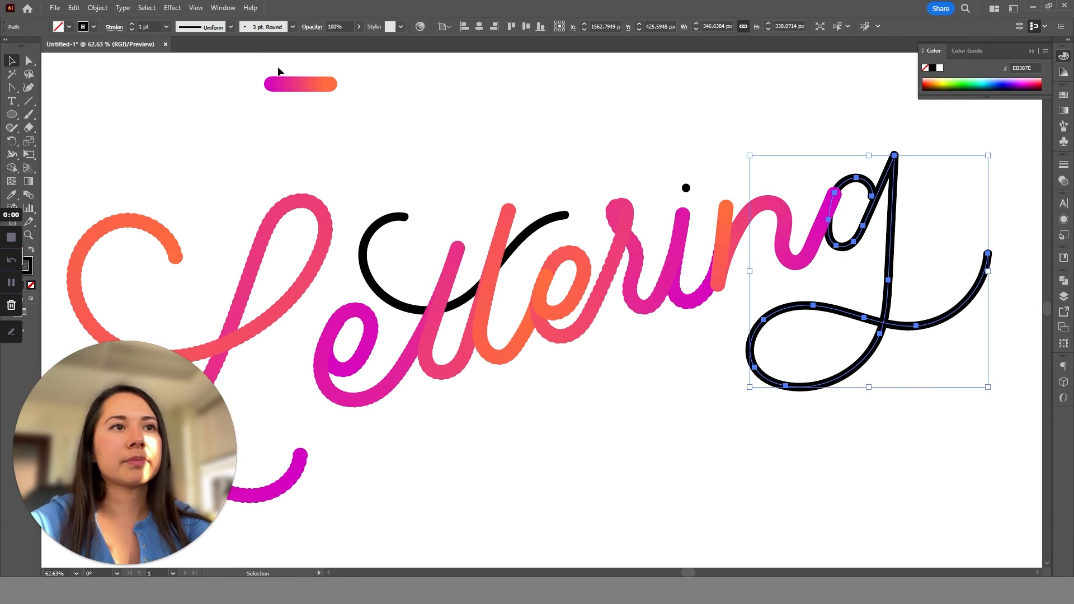
{"action": "left_click", "coordinate": [299, 86]}
{"action": "left_click_drag", "start_coordinate": [299, 87], "coordinate": [511, 137]}
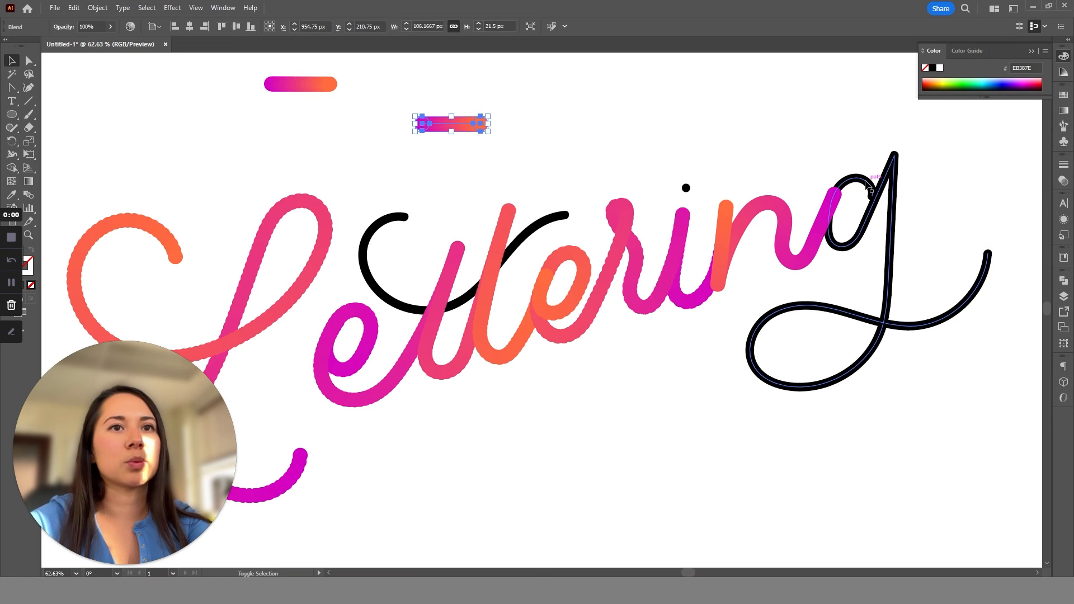
{"action": "left_click", "coordinate": [850, 182], "text": "shift"}
{"action": "left_click", "coordinate": [89, 9]}
{"action": "mouse_move", "coordinate": [154, 353]}
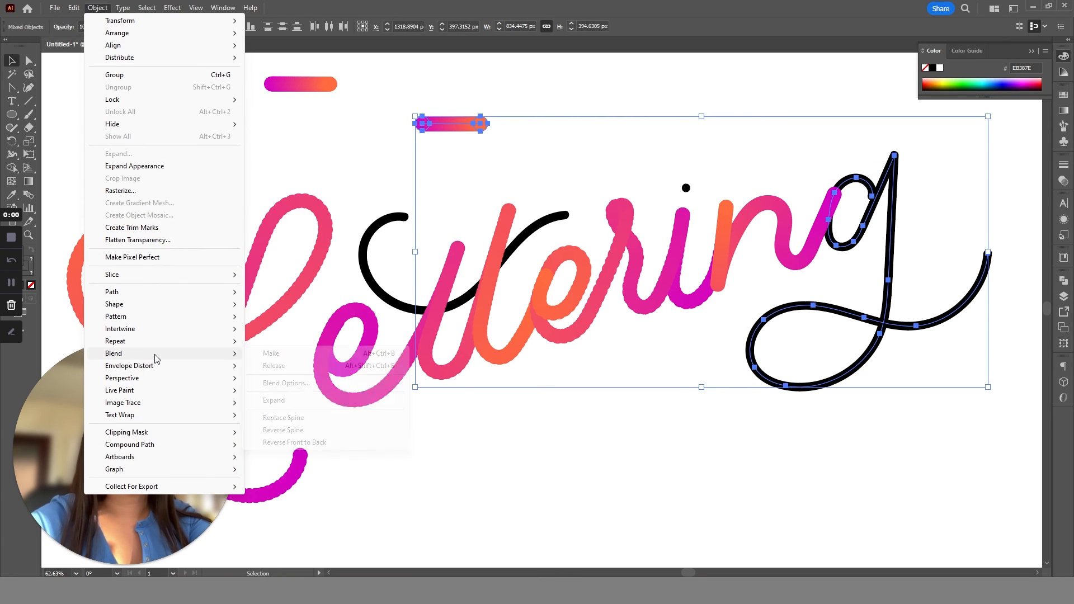
{"action": "left_click", "coordinate": [302, 417]}
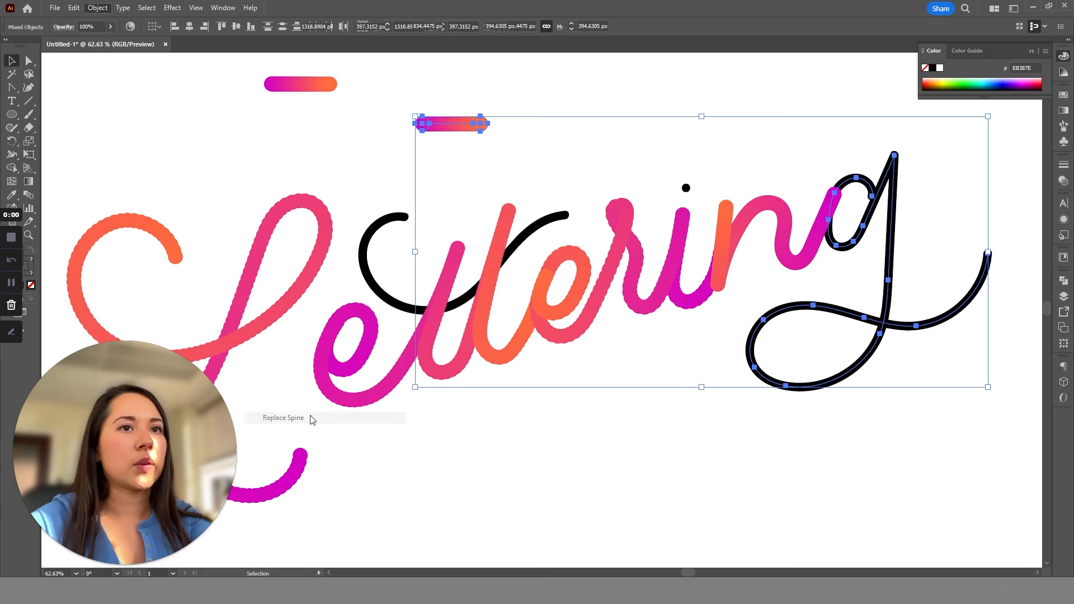
{"action": "left_click", "coordinate": [668, 224]}
{"action": "left_click", "coordinate": [538, 229]}
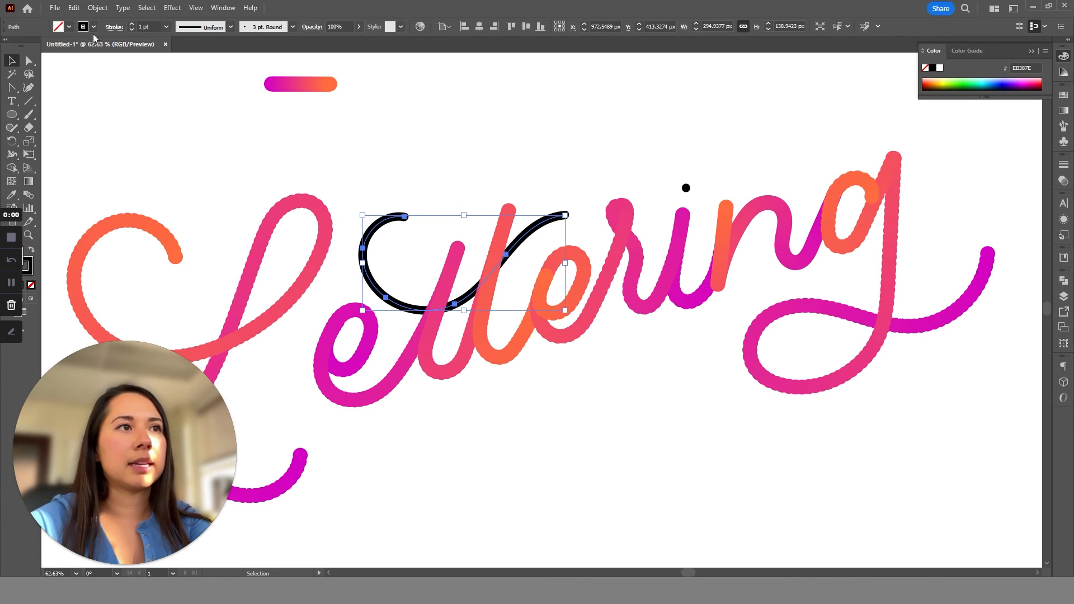
{"action": "left_click", "coordinate": [97, 8]}
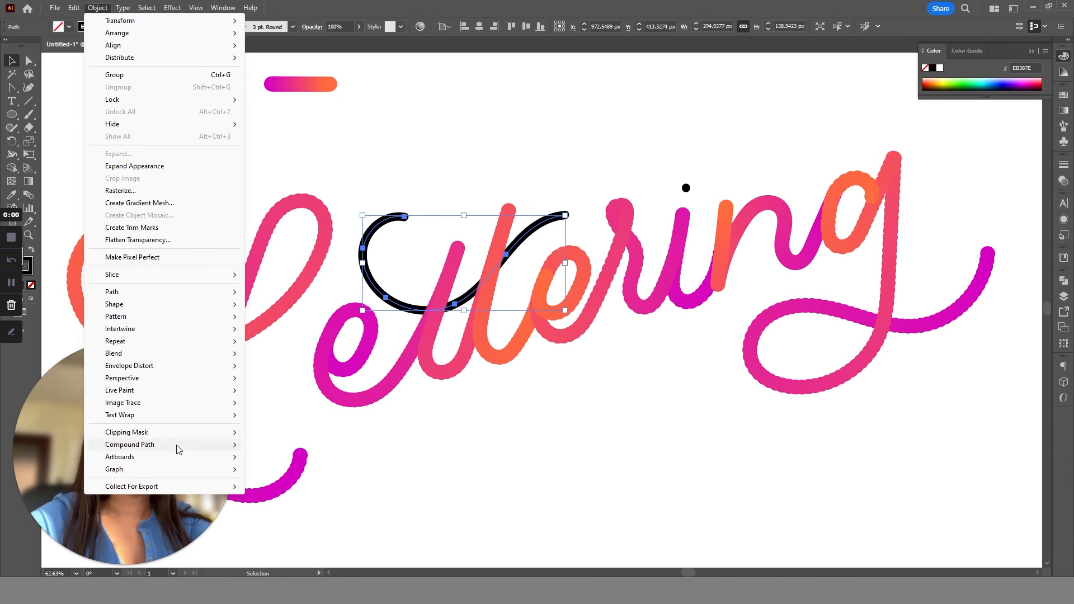
{"action": "key", "text": "Escape"}
Move the remaining small gradient bar above the dot of the i and place a duplicate above the t crossbar.
{"action": "left_click", "coordinate": [319, 86]}
{"action": "left_click_drag", "start_coordinate": [319, 86], "coordinate": [674, 142]}
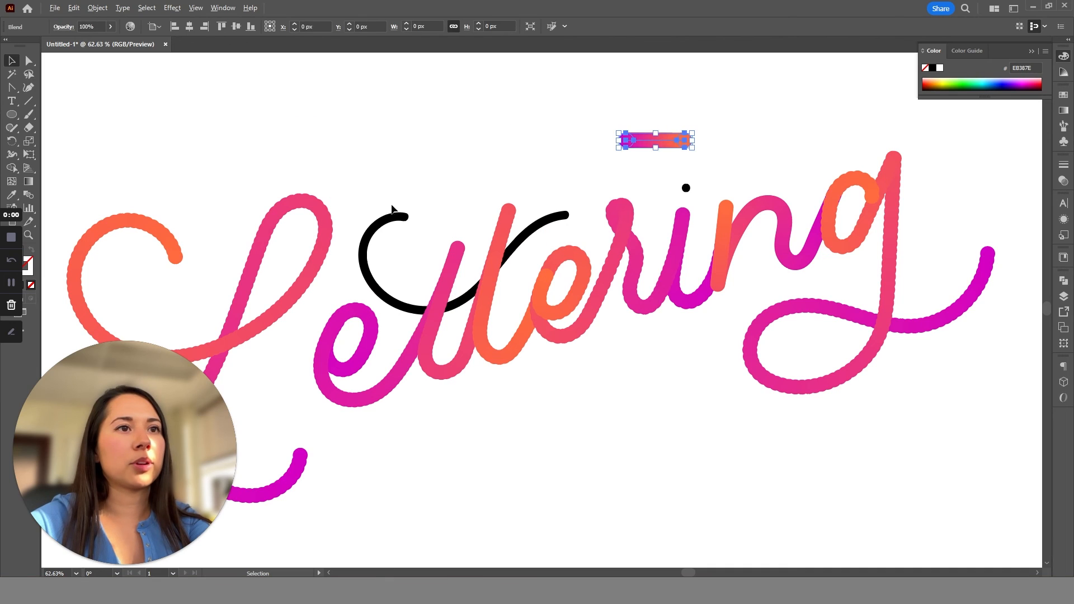
{"action": "left_click", "coordinate": [507, 192]}
{"action": "left_click_drag", "start_coordinate": [534, 155], "coordinate": [485, 156]}
Replace the blend spine of the gradient bar above the double t with the curved crossbar path.
{"action": "left_click", "coordinate": [383, 221]}
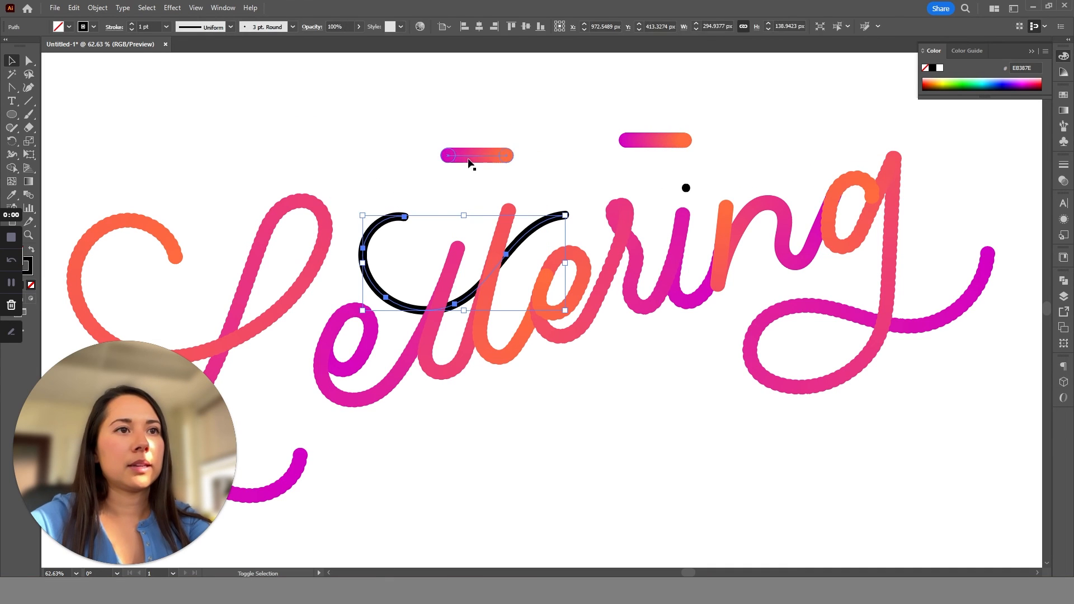
{"action": "left_click", "coordinate": [469, 159], "text": "shift"}
{"action": "left_click", "coordinate": [94, 5]}
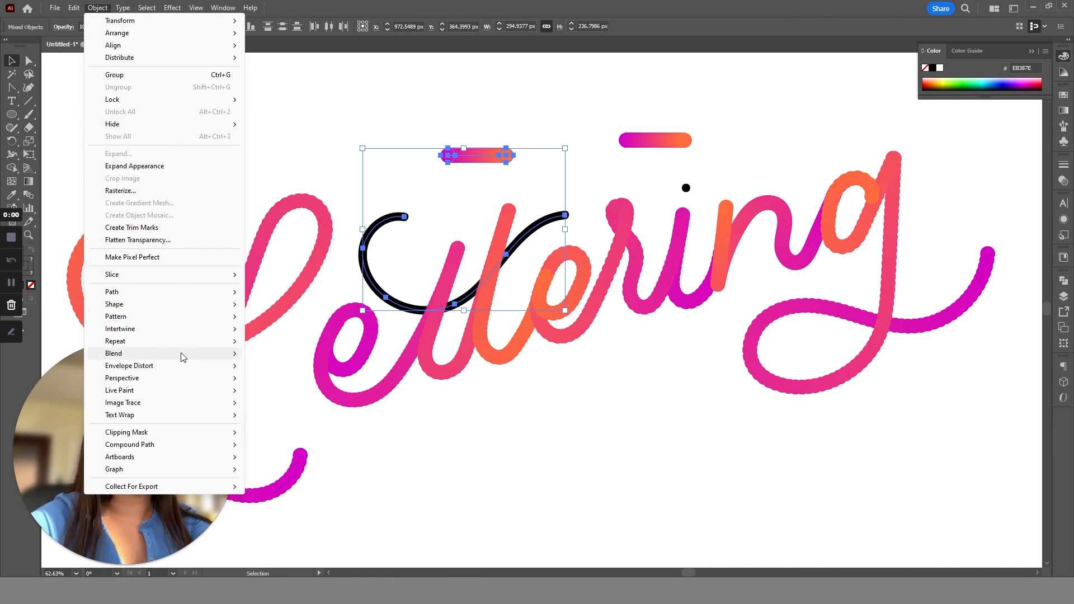
{"action": "mouse_move", "coordinate": [179, 353]}
{"action": "left_click", "coordinate": [305, 418]}
{"action": "left_click", "coordinate": [704, 145]}
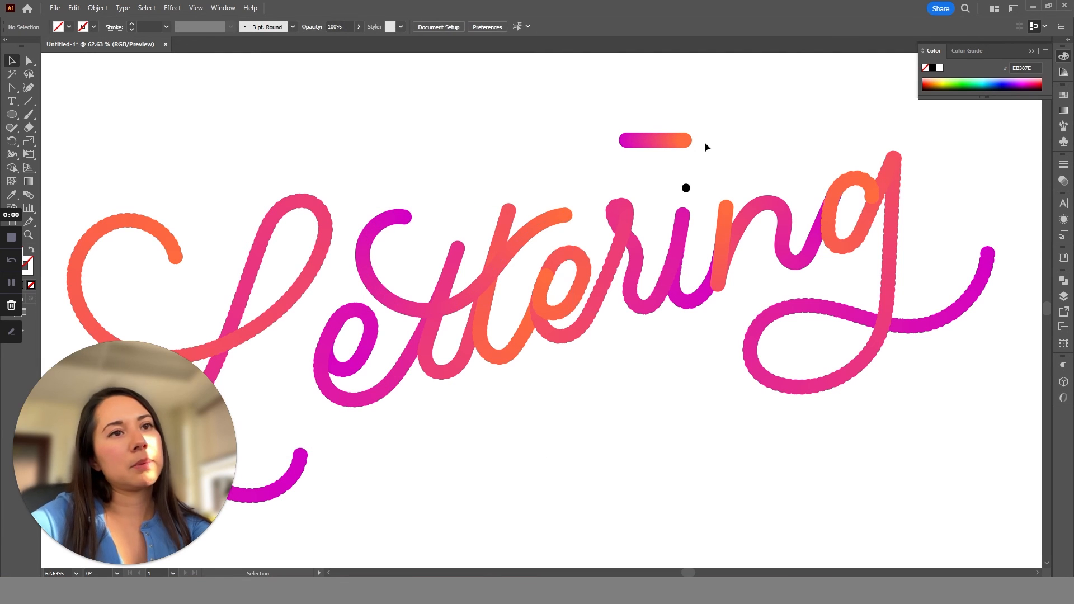
Replace the blend spine of the last small gradient bar with the path for the dot of the i.
{"action": "left_click", "coordinate": [665, 145]}
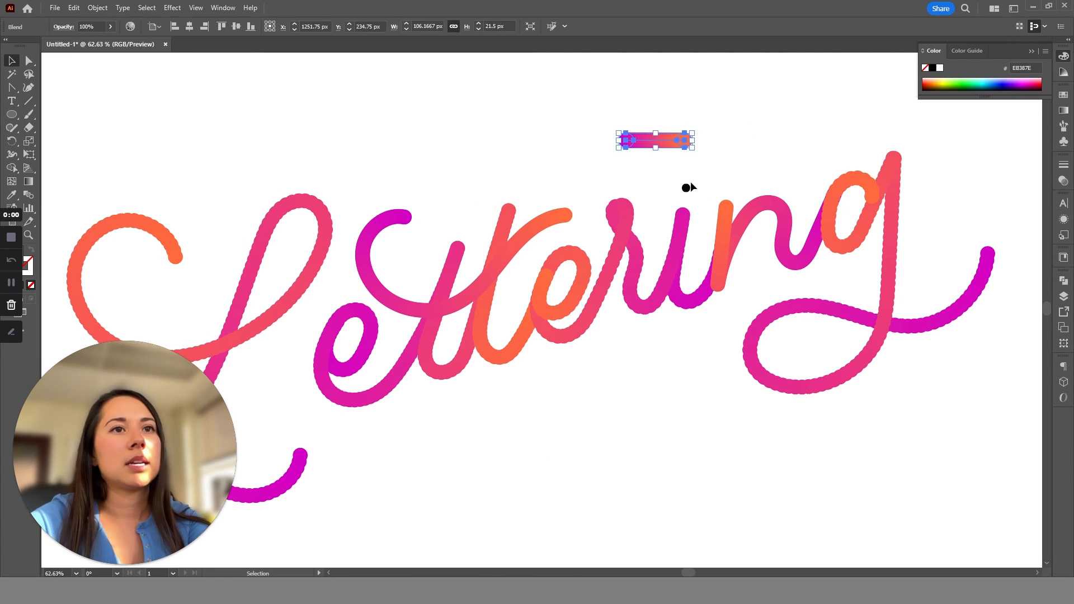
{"action": "left_click", "coordinate": [686, 187]}
{"action": "left_click", "coordinate": [678, 144], "text": "shift"}
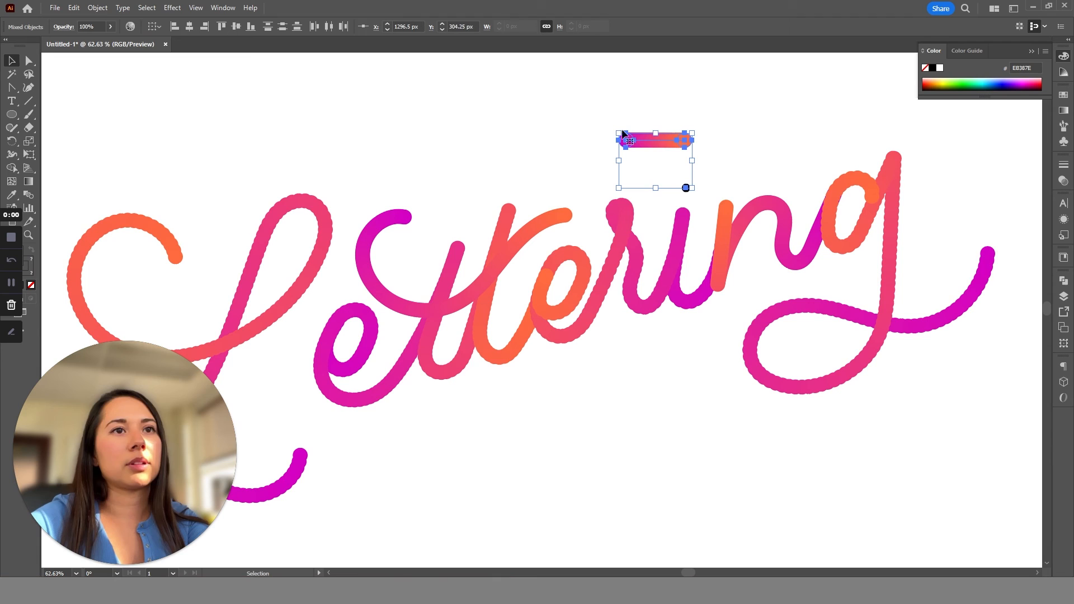
{"action": "left_click", "coordinate": [97, 8]}
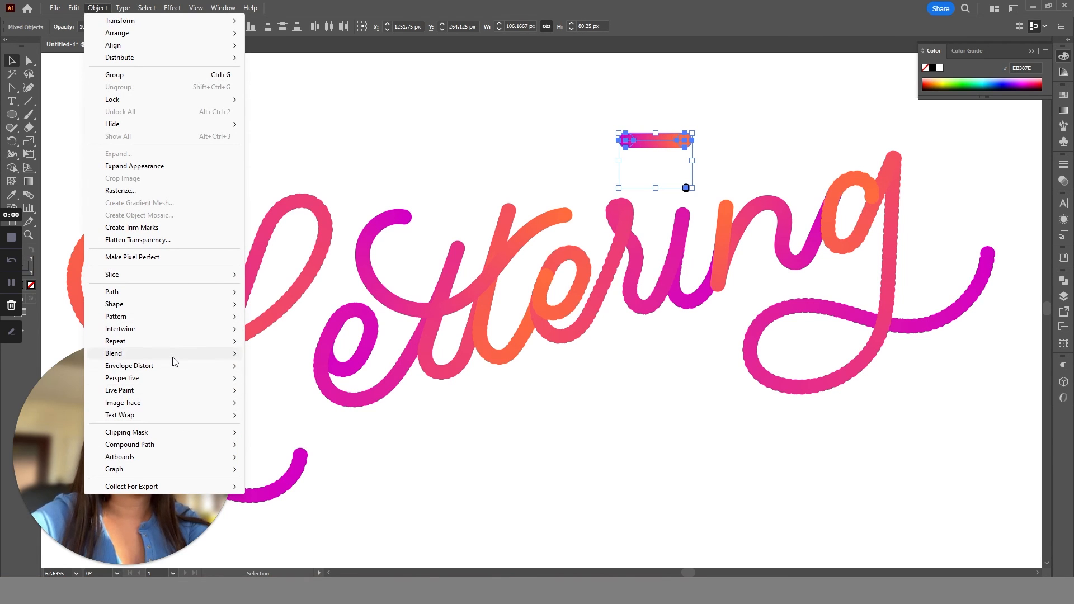
{"action": "mouse_move", "coordinate": [175, 362]}
{"action": "left_click", "coordinate": [299, 418]}
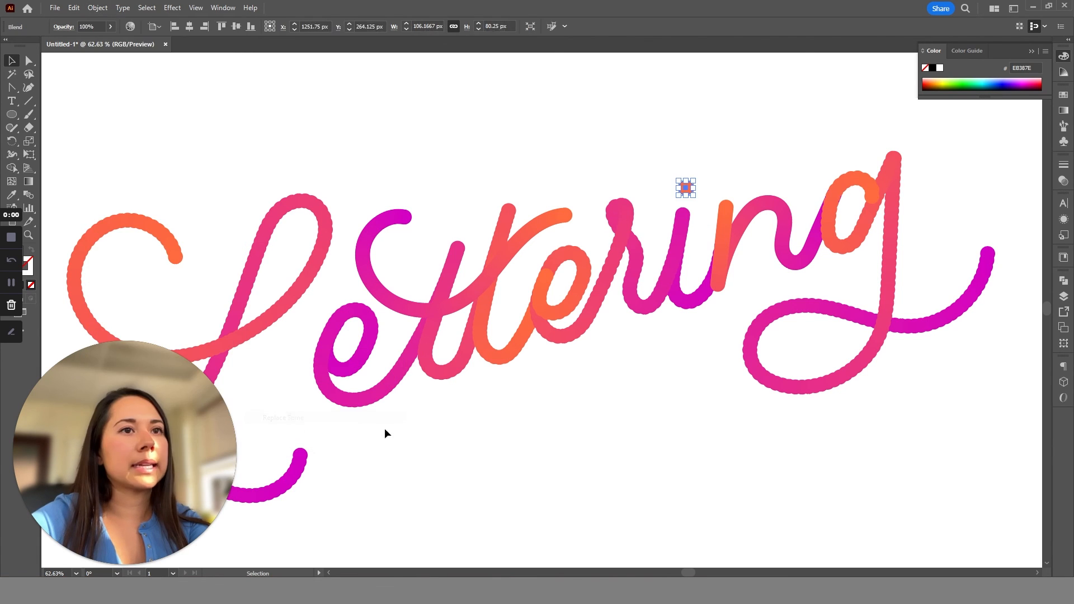
{"action": "left_click", "coordinate": [510, 420]}
Set the spacing of all letter blends after the L, excluding the i's dot, to Specified Steps with 200 steps.
{"action": "key", "text": "z"}
{"action": "left_click_drag", "start_coordinate": [504, 411], "coordinate": [392, 323]}
{"action": "left_click_drag", "start_coordinate": [660, 431], "coordinate": [640, 426]}
{"action": "left_click_drag", "start_coordinate": [574, 397], "coordinate": [632, 443]}
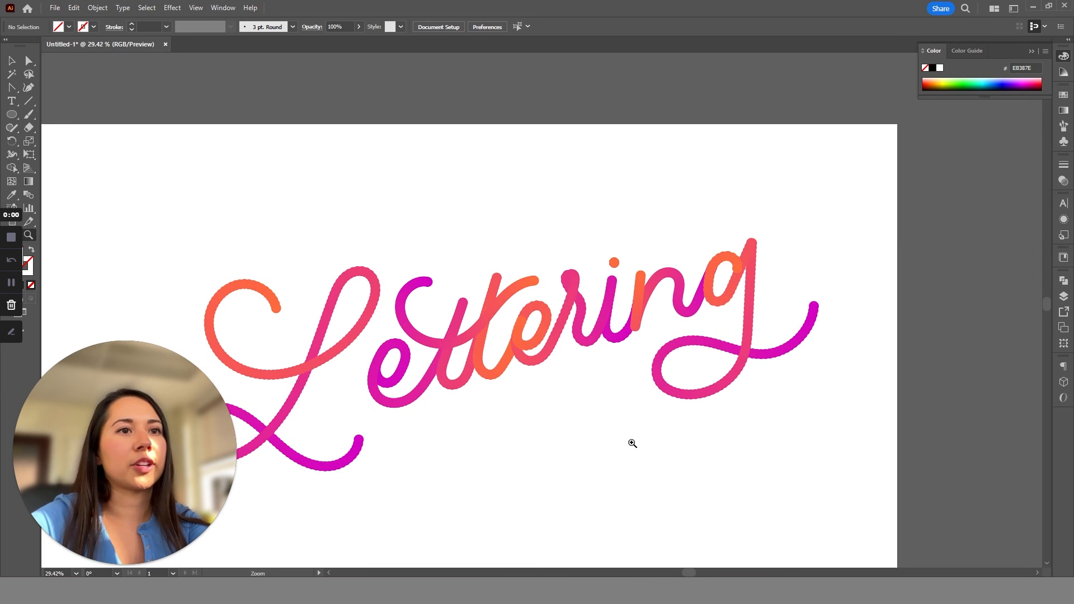
{"action": "left_click_drag", "start_coordinate": [577, 369], "coordinate": [795, 473]}
{"action": "left_click_drag", "start_coordinate": [855, 487], "coordinate": [386, 350]}
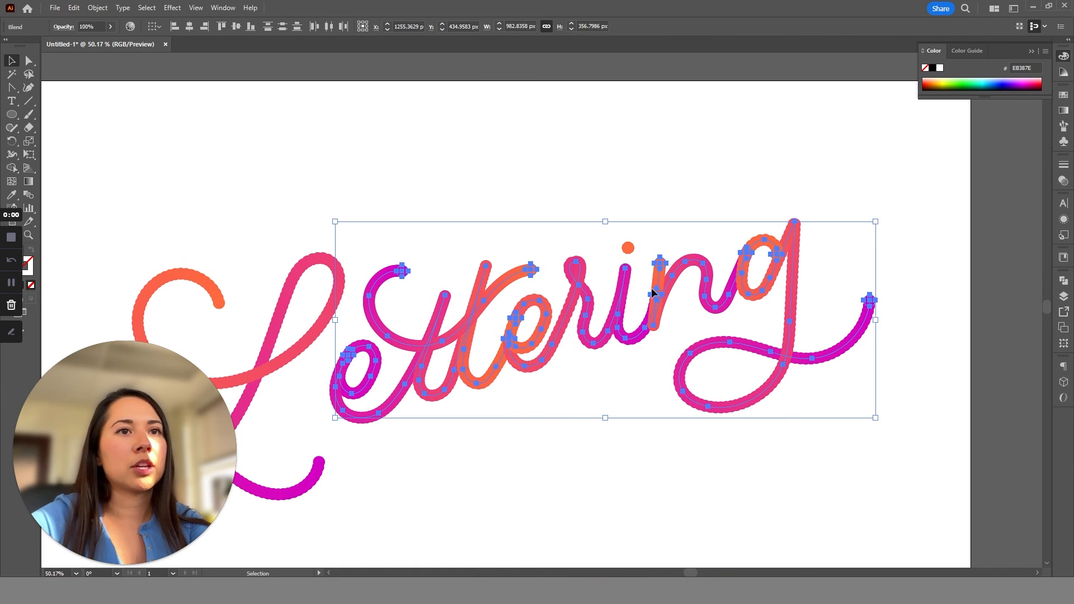
{"action": "double_click", "coordinate": [31, 193]}
{"action": "left_click", "coordinate": [549, 267]}
{"action": "left_click", "coordinate": [515, 283]}
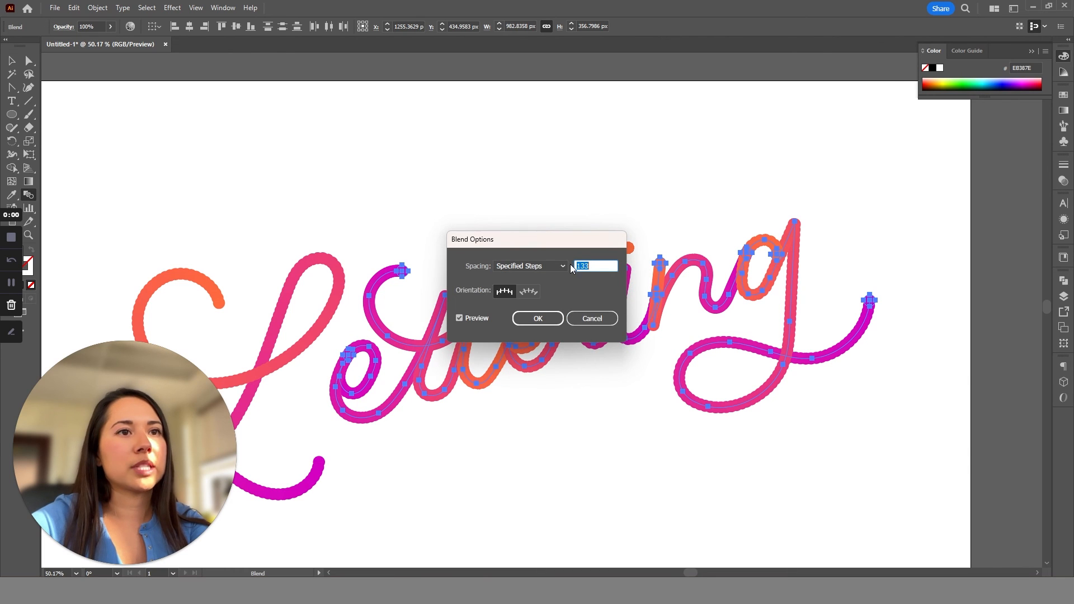
{"action": "left_click", "coordinate": [586, 270]}
{"action": "type", "text": "200"}
{"action": "key", "text": "Return"}
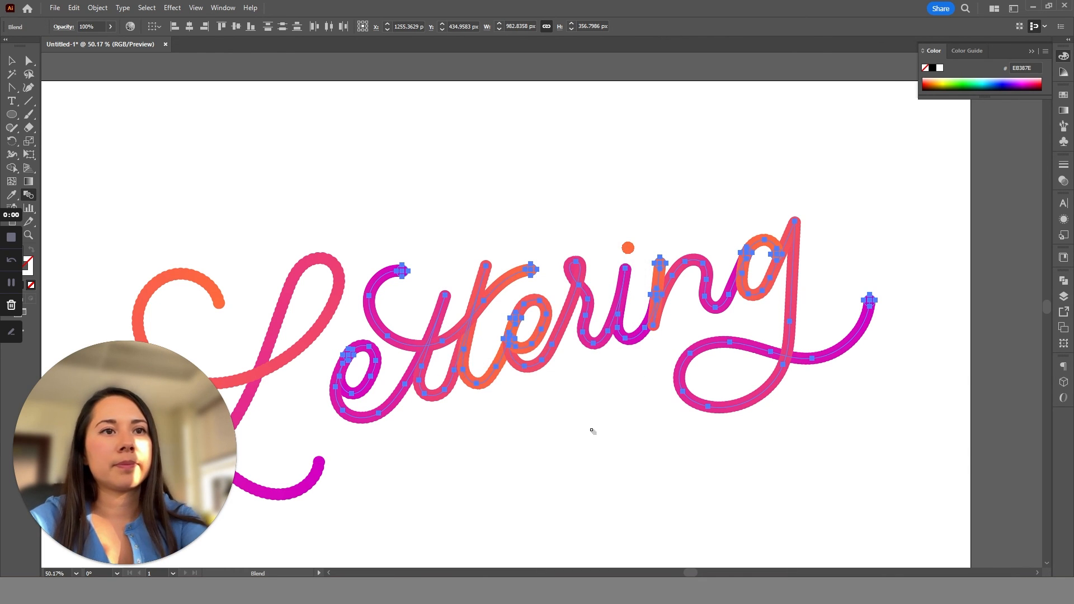
Deselect the artwork and examine the smoothness of the finished blends across the whole word.
{"action": "key", "text": "z"}
{"action": "left_click_drag", "start_coordinate": [536, 407], "coordinate": [494, 367]}
{"action": "key", "text": "ctrl+shift+a"}
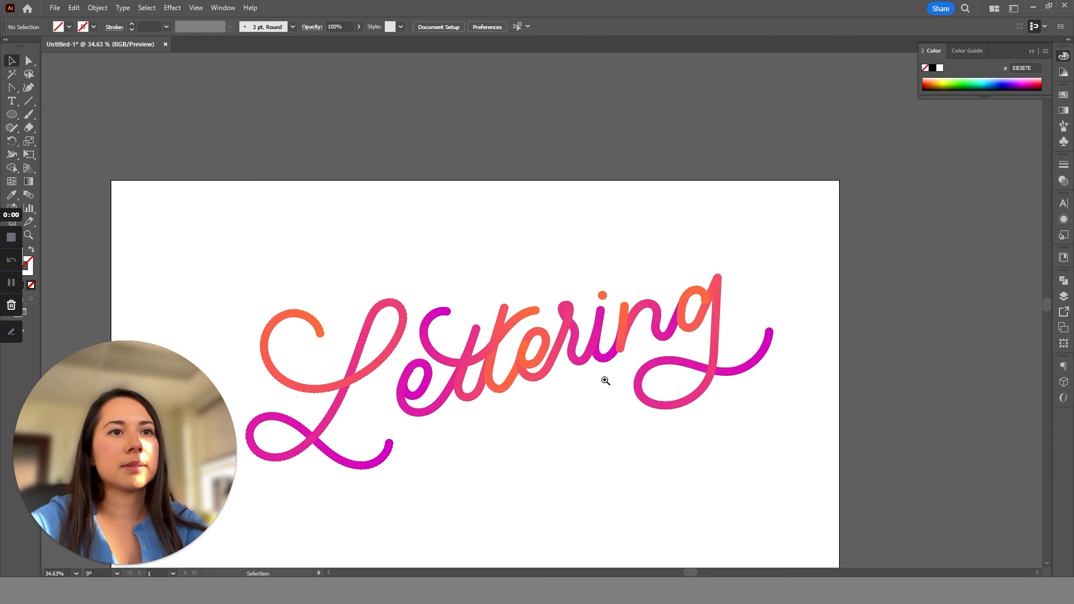
{"action": "left_click_drag", "start_coordinate": [574, 354], "coordinate": [504, 302]}
{"action": "key", "text": "space"}
{"action": "left_click_drag", "start_coordinate": [437, 491], "coordinate": [407, 386]}
{"action": "left_click_drag", "start_coordinate": [312, 288], "coordinate": [322, 272]}
{"action": "key", "text": "ctrl+shift+a"}
{"action": "key", "text": "z"}
{"action": "left_click_drag", "start_coordinate": [424, 266], "coordinate": [466, 301]}
{"action": "key", "text": "v"}
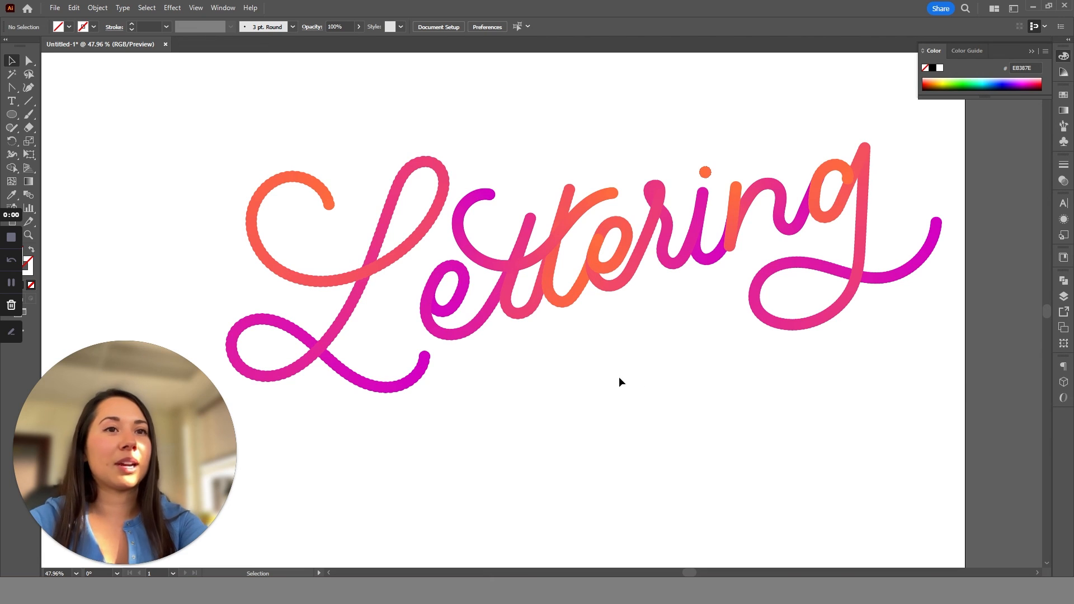
{"action": "key", "text": "z"}
{"action": "left_click_drag", "start_coordinate": [598, 368], "coordinate": [676, 357]}
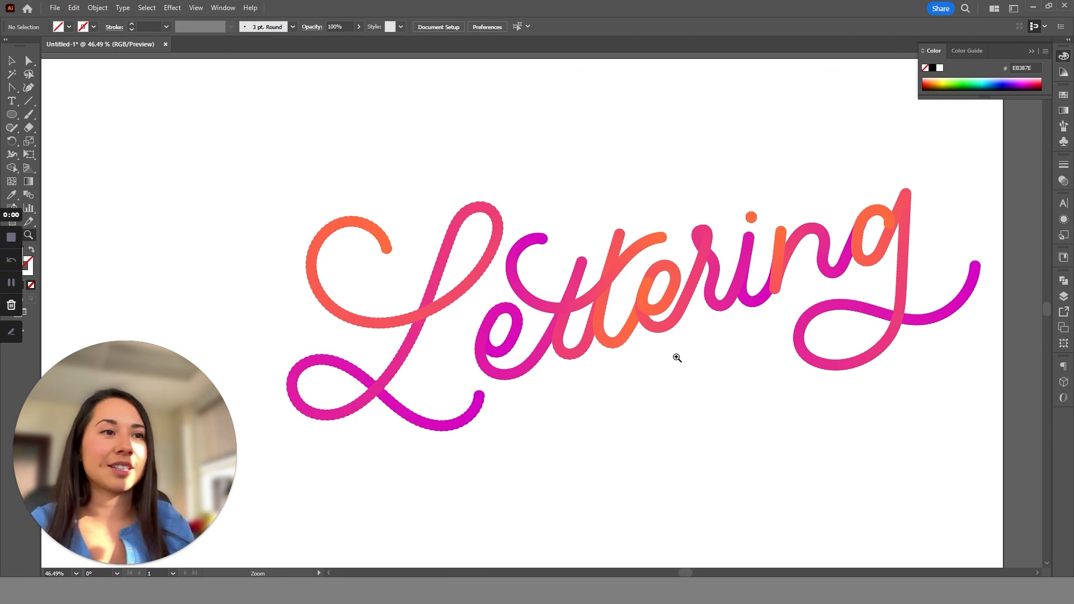